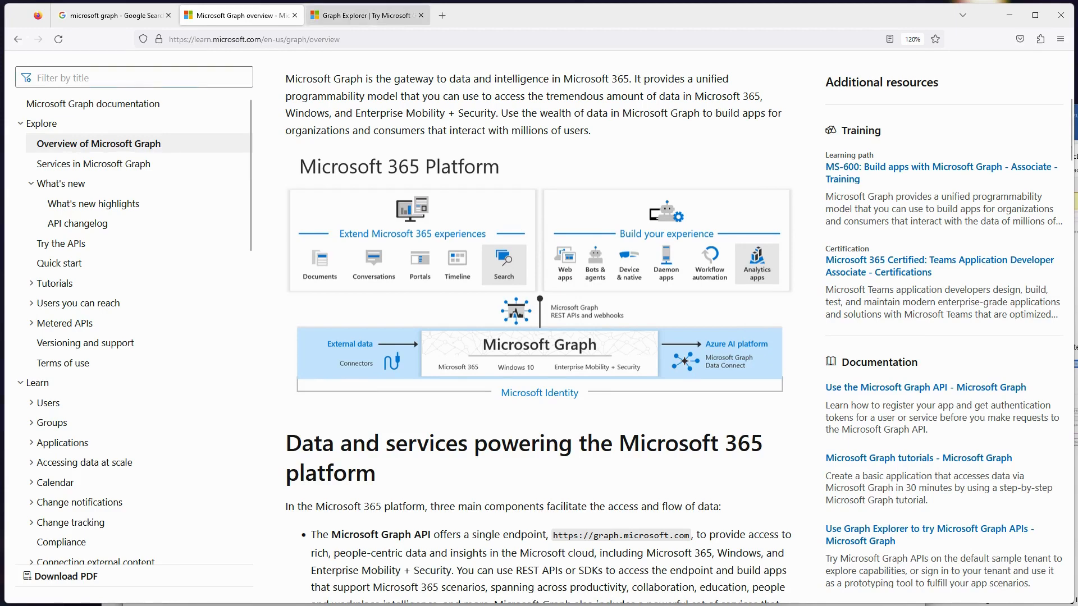
- In Graph Explorer, run the default my profile query and the sample query that lists all groups in the organization
{"action": "left_click", "coordinate": [368, 15]}
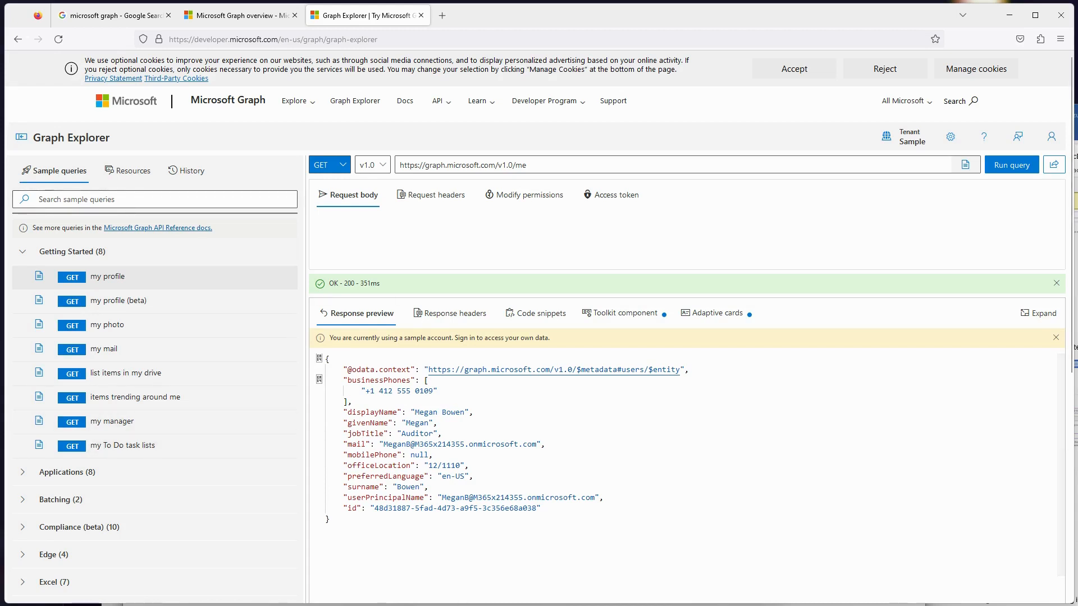
{"action": "left_click", "coordinate": [1011, 165]}
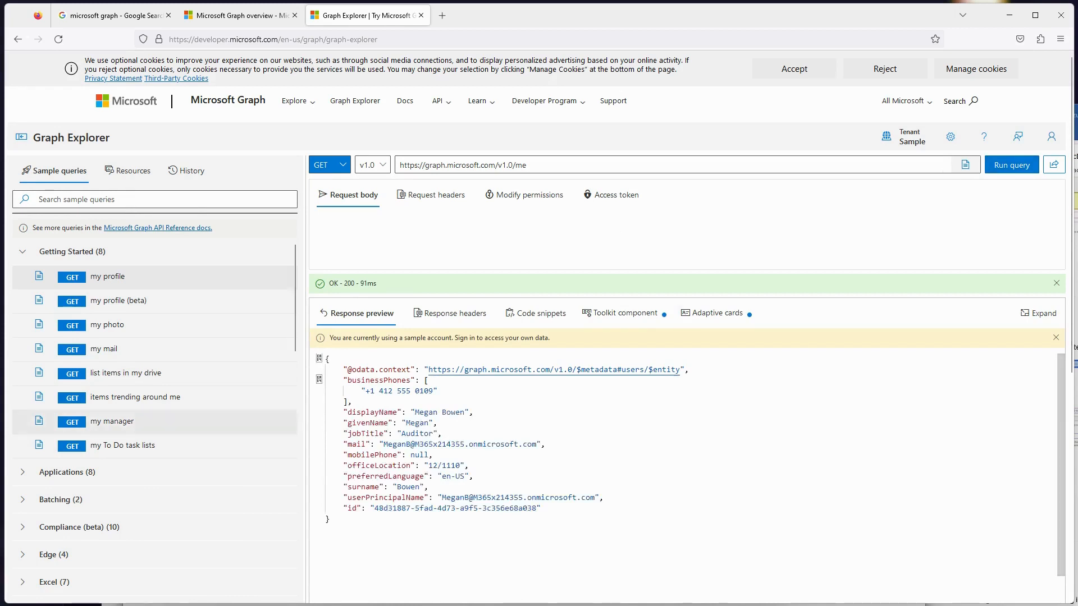
{"action": "scroll", "coordinate": [155, 393], "scroll_direction": "down", "scroll_amount": 3}
{"action": "scroll", "coordinate": [155, 406], "scroll_direction": "down", "scroll_amount": 1}
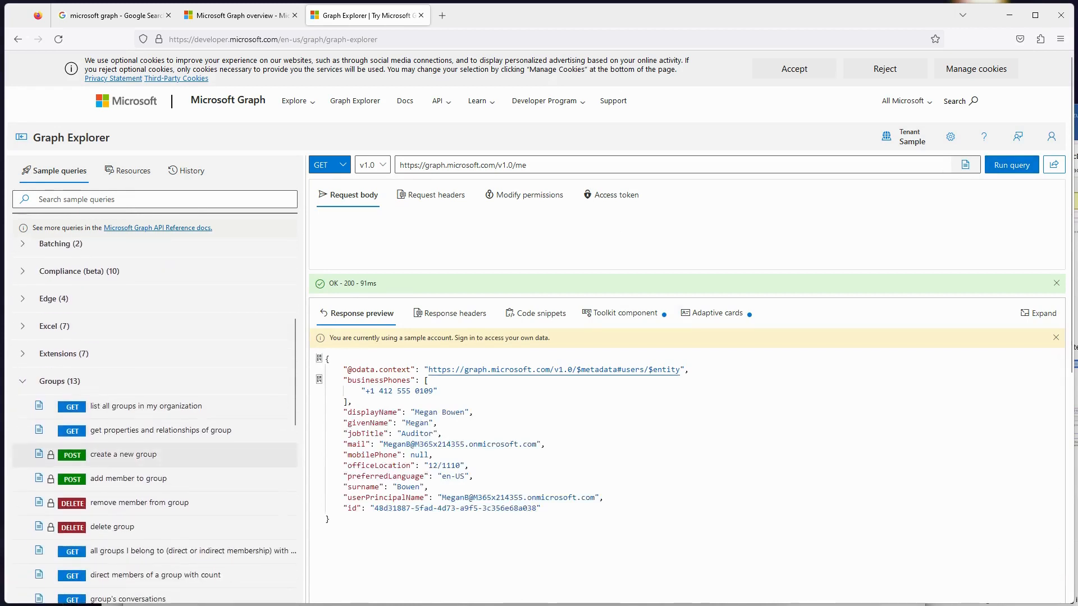
{"action": "left_click", "coordinate": [154, 405]}
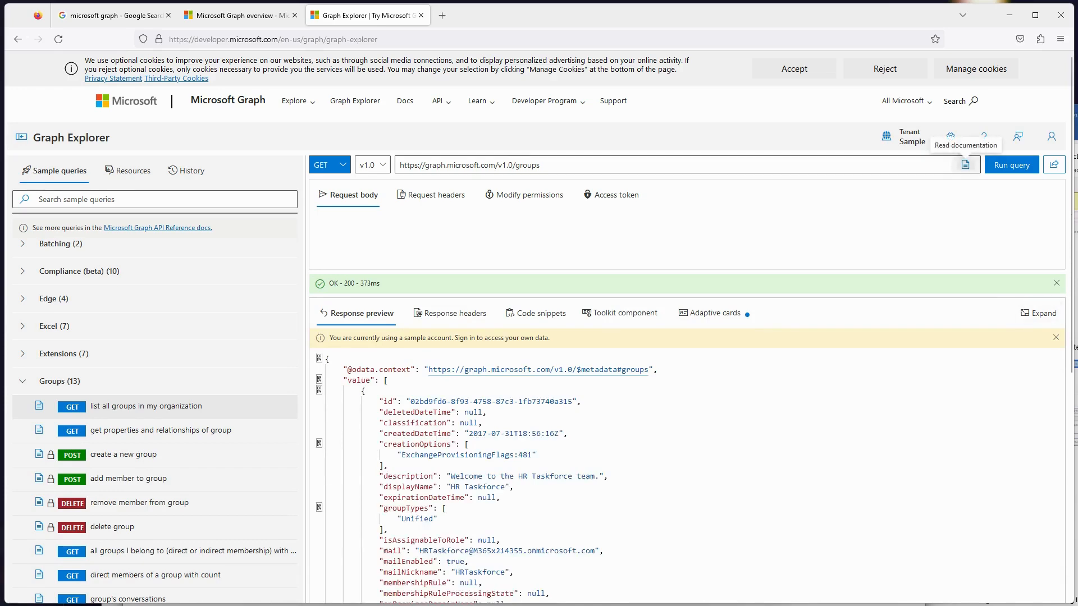
- Open the query's documentation at the List groups article and review its permissions, HTTP request and optional query parameters
{"action": "left_click", "coordinate": [965, 164]}
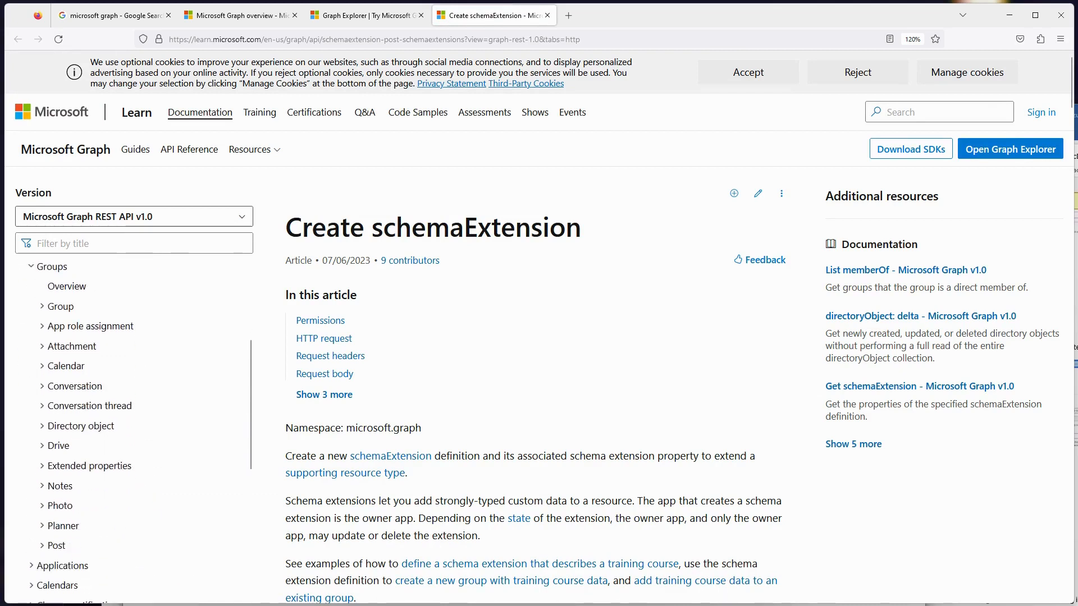
{"action": "left_click", "coordinate": [61, 306]}
{"action": "left_click", "coordinate": [82, 346]}
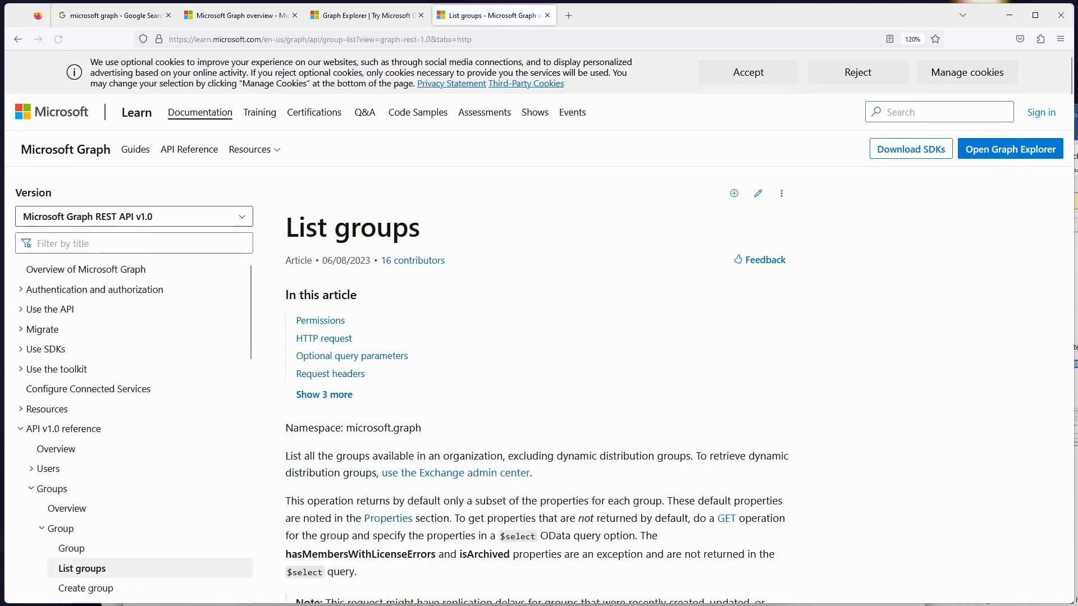
{"action": "scroll", "coordinate": [539, 325], "scroll_direction": "down", "scroll_amount": 5}
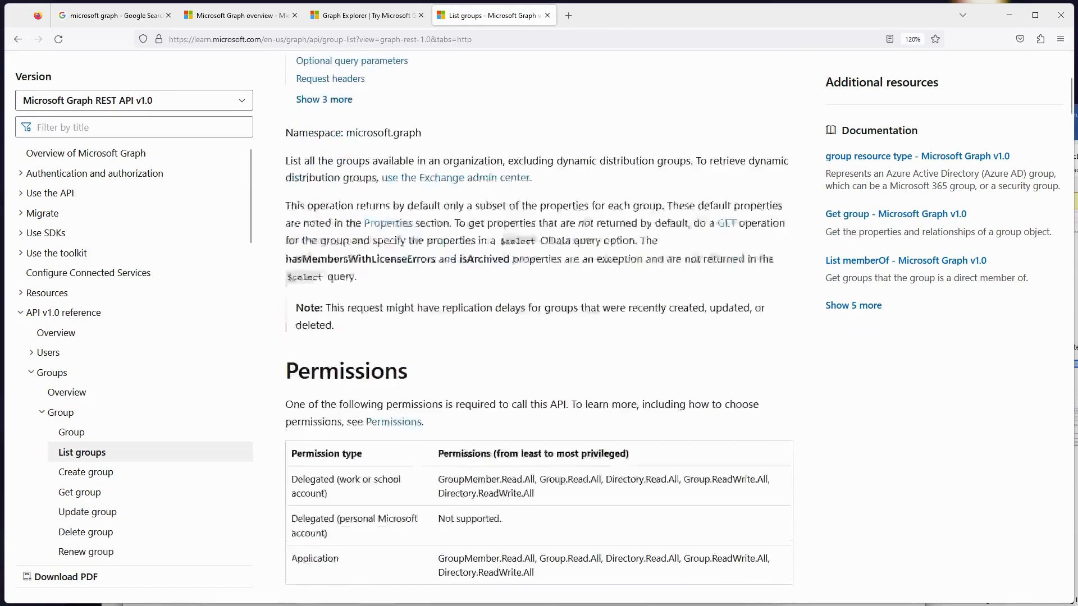
{"action": "scroll", "coordinate": [539, 325], "scroll_direction": "down", "scroll_amount": 3}
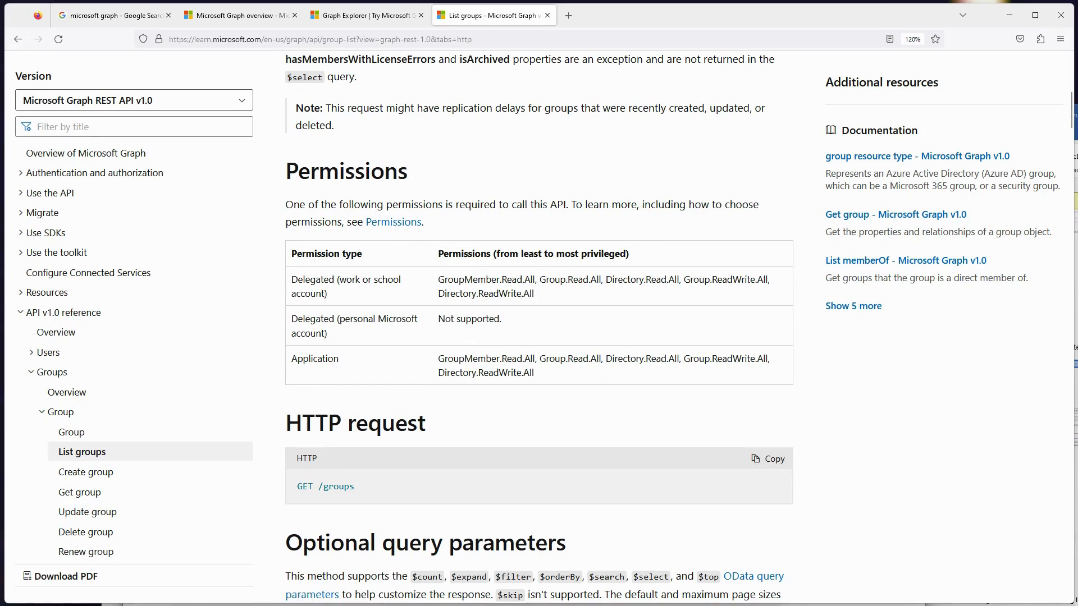
{"action": "scroll", "coordinate": [539, 325], "scroll_direction": "down", "scroll_amount": 3}
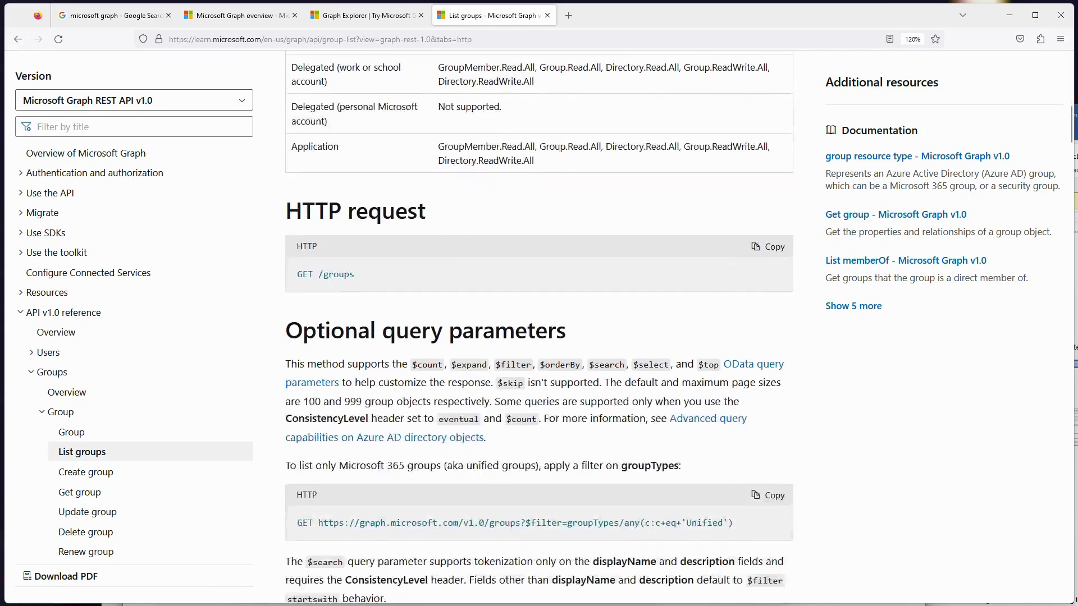
{"action": "scroll", "coordinate": [539, 326], "scroll_direction": "down", "scroll_amount": 2}
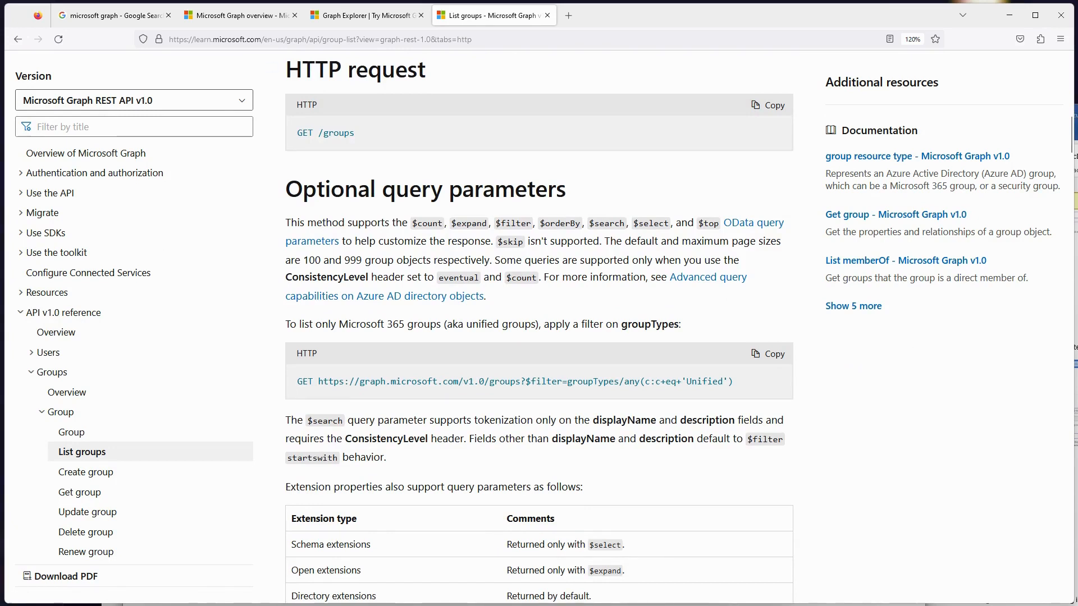
- Return to Graph Explorer and query the groups for only their id and displayName properties
{"action": "left_click", "coordinate": [368, 15]}
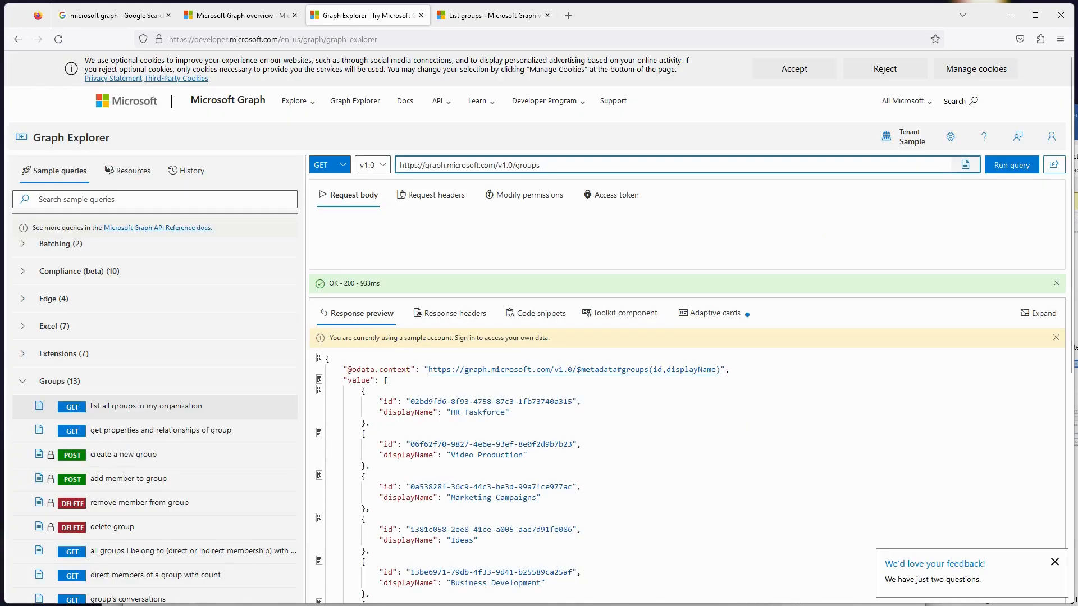
{"action": "type", "text": "?$select=id,displayName"}
{"action": "key", "text": "Return"}
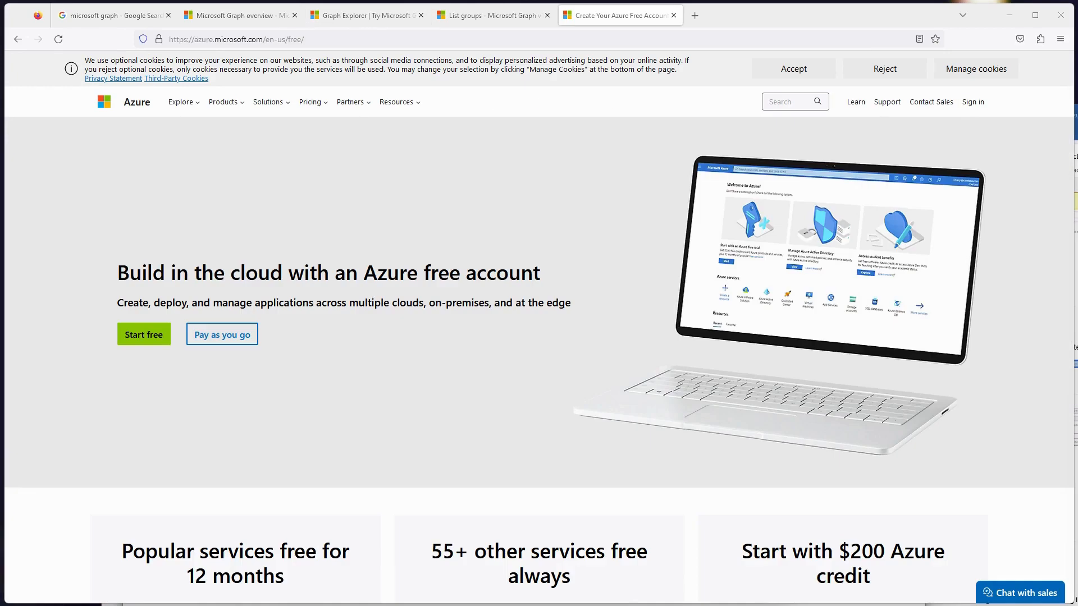
- Start the free Azure account sign-up and open the Marketplace in the Azure portal
{"action": "left_click", "coordinate": [144, 335]}
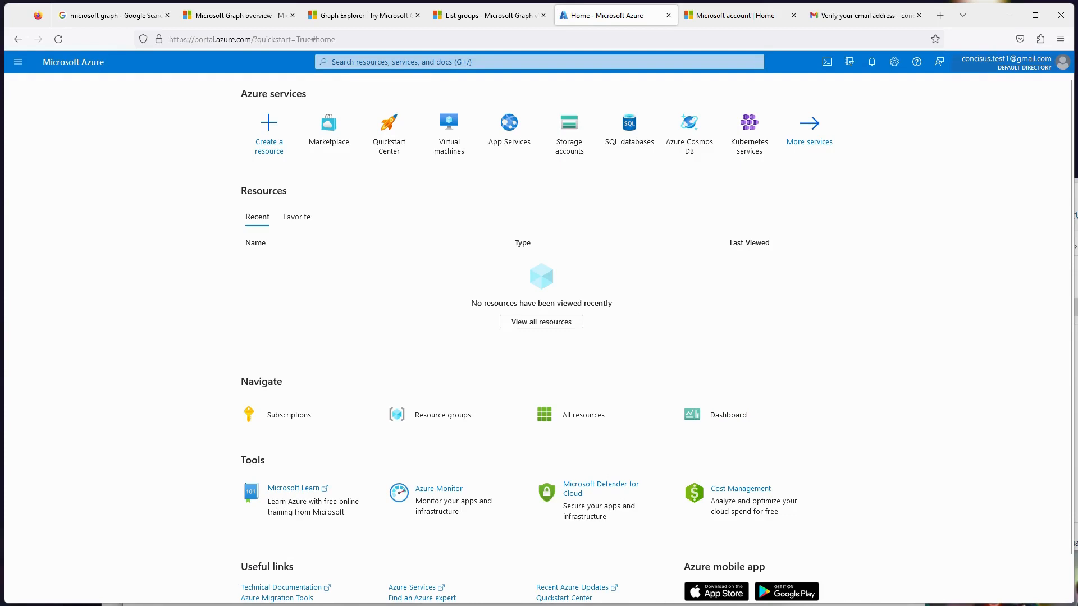
{"action": "left_click", "coordinate": [539, 62]}
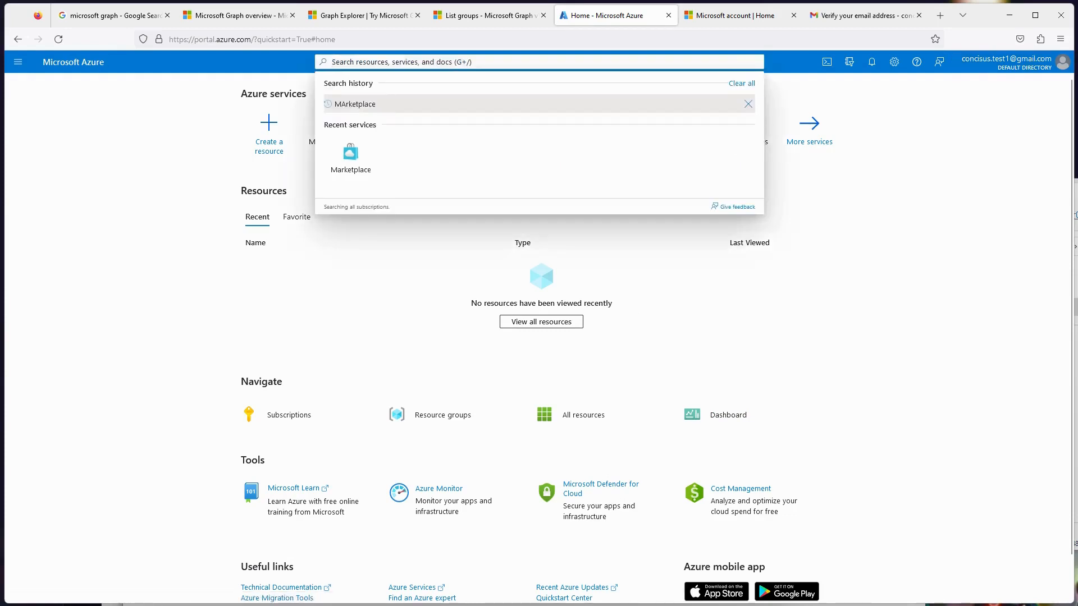
{"action": "left_click", "coordinate": [355, 104]}
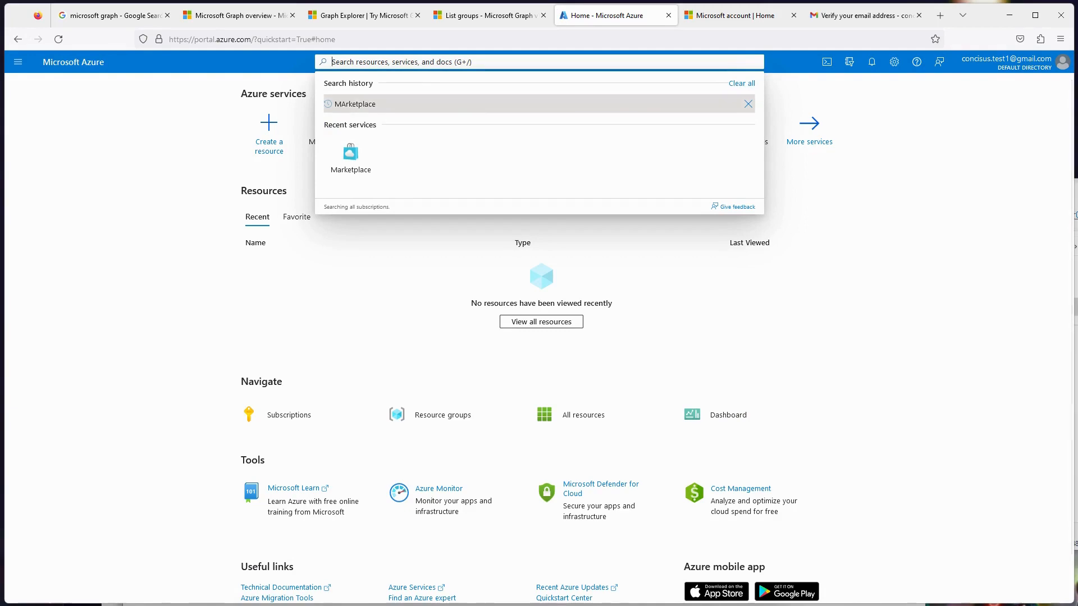
{"action": "left_click", "coordinate": [369, 155]}
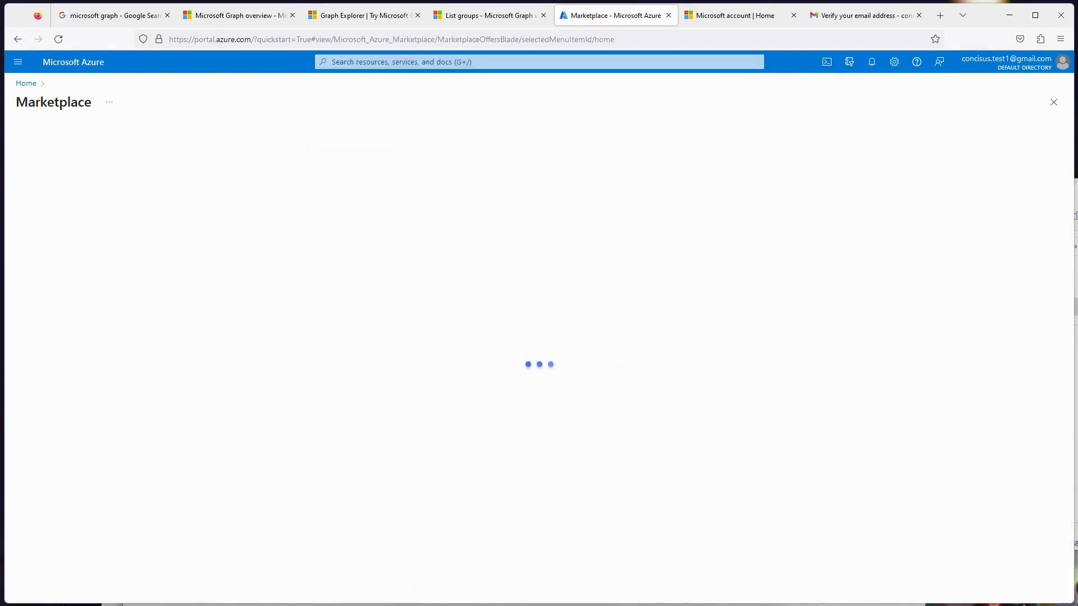
- Search the Marketplace offers for "Azure active directory"
{"action": "left_click", "coordinate": [401, 62]}
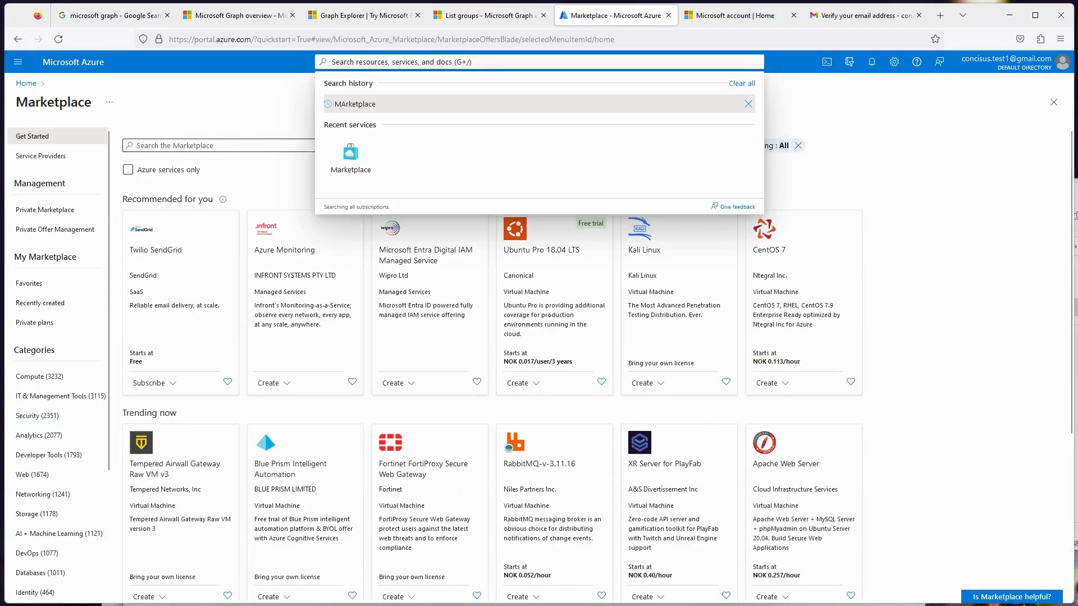
{"action": "left_click", "coordinate": [219, 146]}
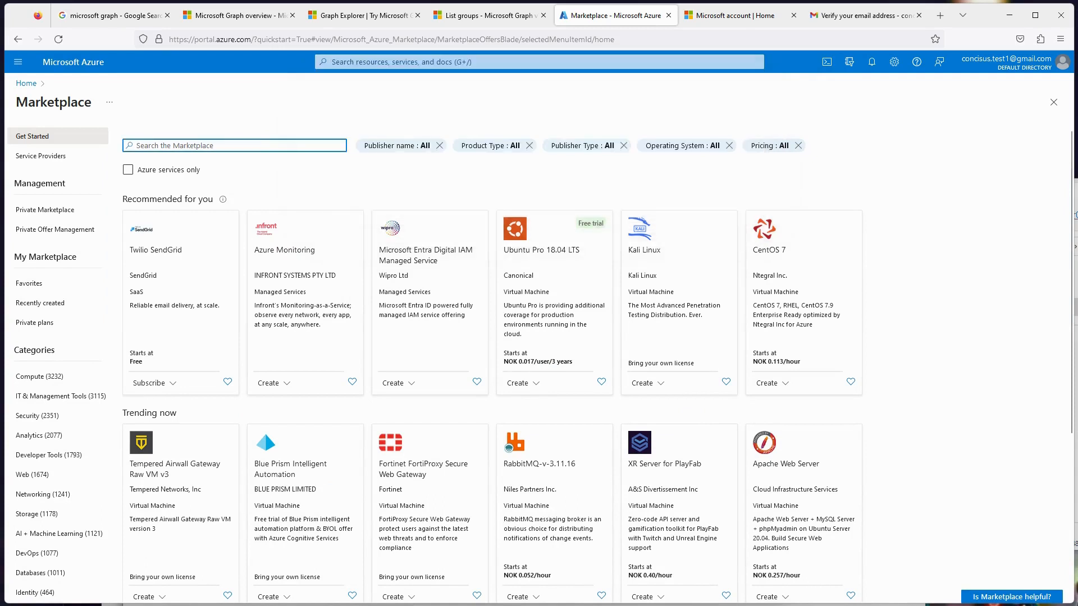
{"action": "type", "text": "Azure active "}
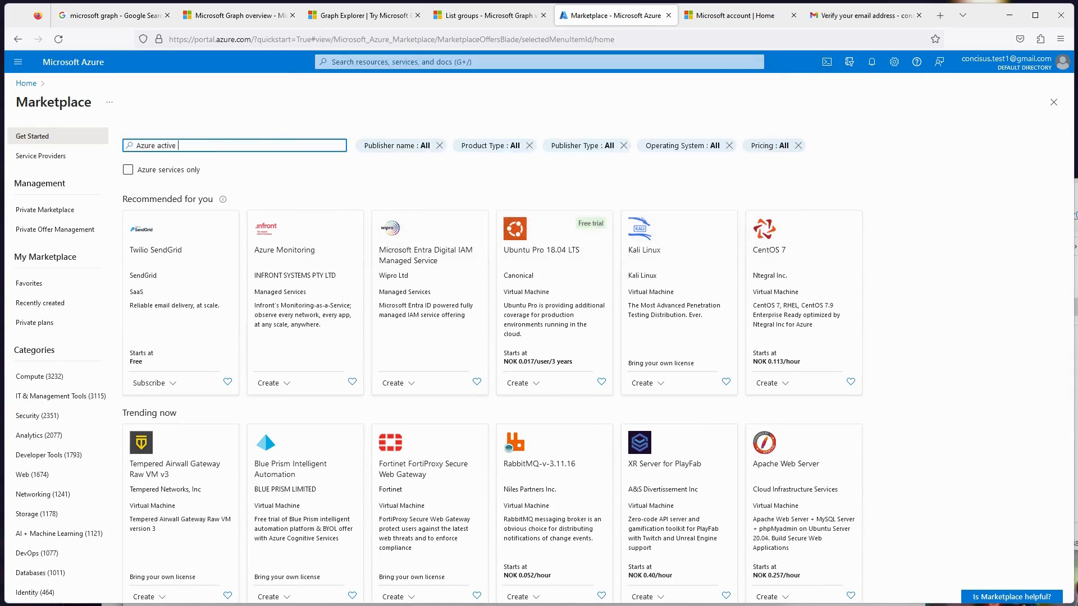
{"action": "type", "text": "directory"}
{"action": "key", "text": "Return"}
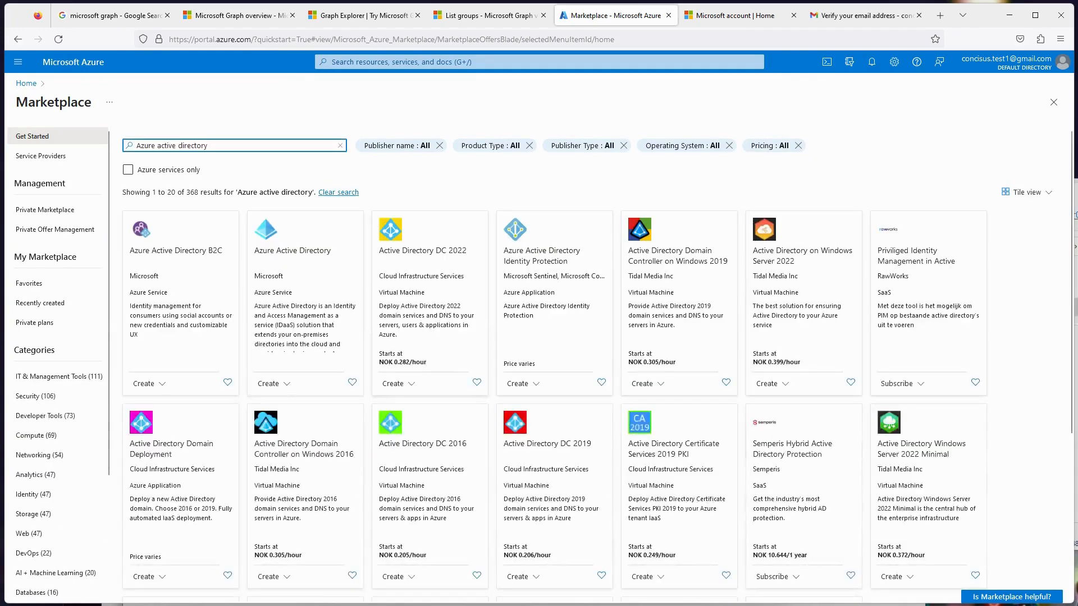
- Start creating a tenant from Microsoft's Azure Active Directory offer, keep the Azure Active Directory tenant type and proceed to the configuration
{"action": "left_click", "coordinate": [293, 253]}
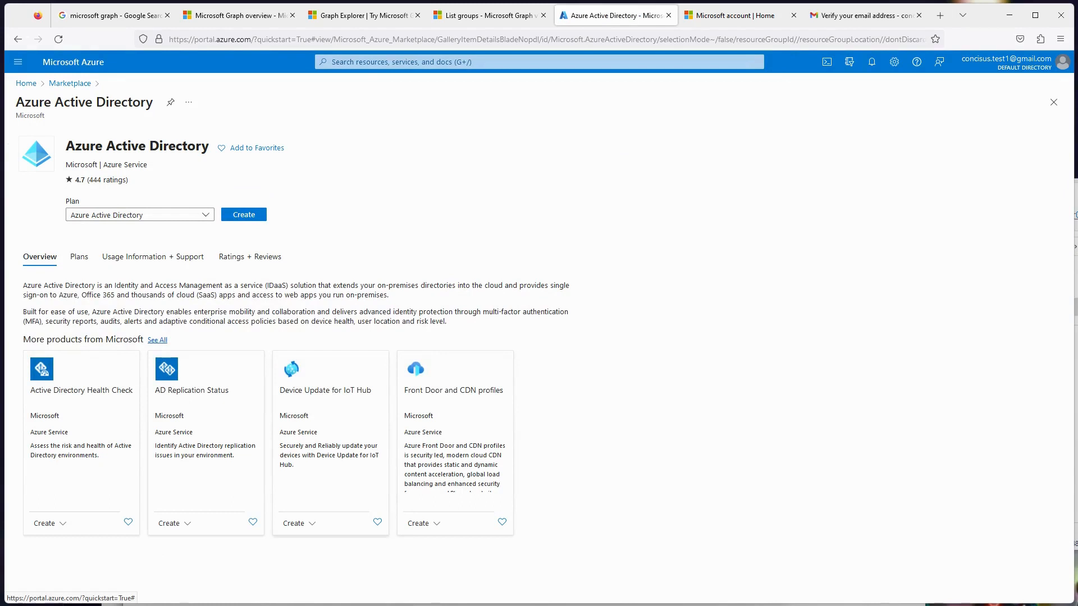
{"action": "left_click", "coordinate": [243, 214]}
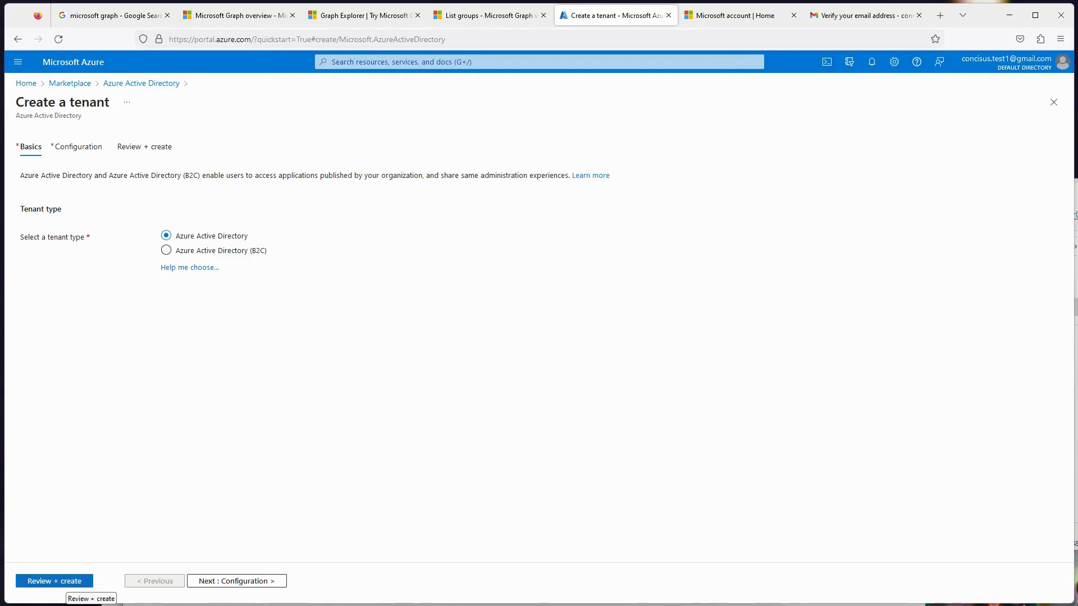
{"action": "left_click", "coordinate": [237, 581]}
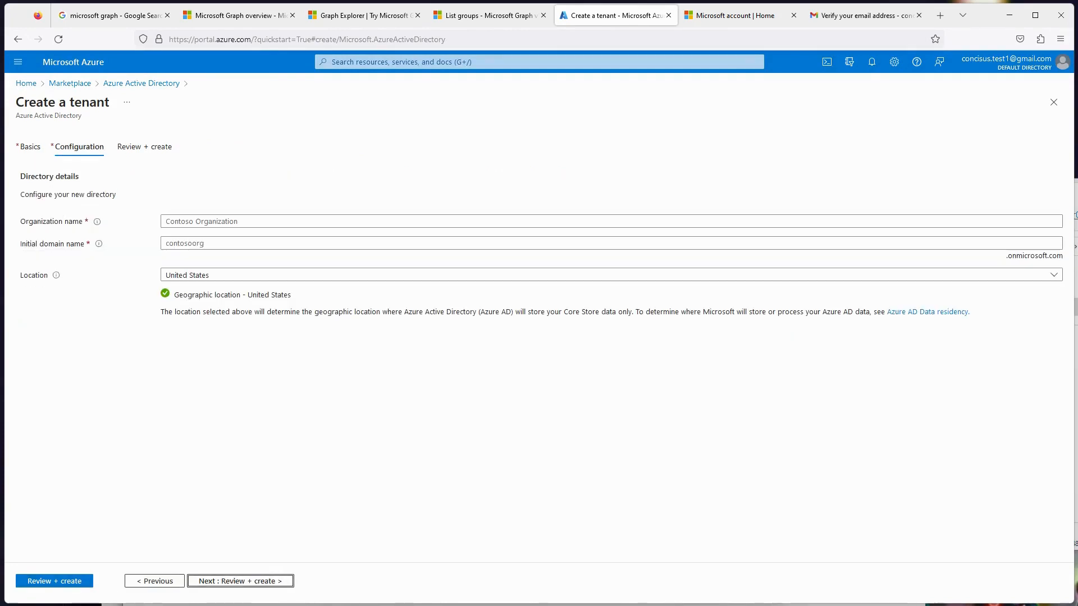
- Set both the organization name and the initial domain name of the new tenant to Concisus1Test
{"action": "left_click", "coordinate": [238, 221]}
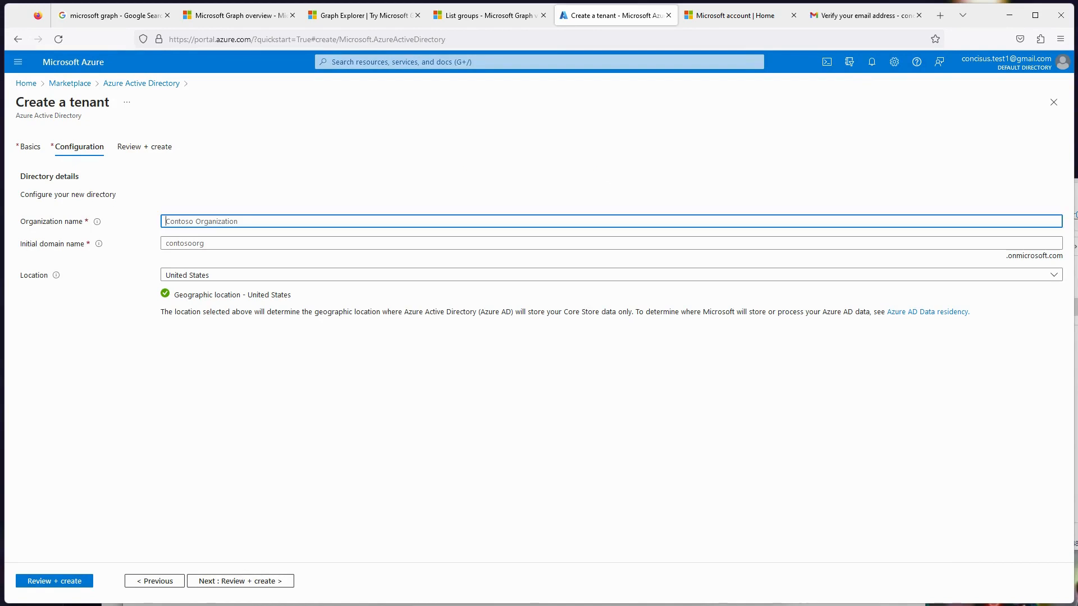
{"action": "type", "text": "Concisus1Test"}
{"action": "key", "text": "ctrl+a"}
{"action": "key", "text": "ctrl+c"}
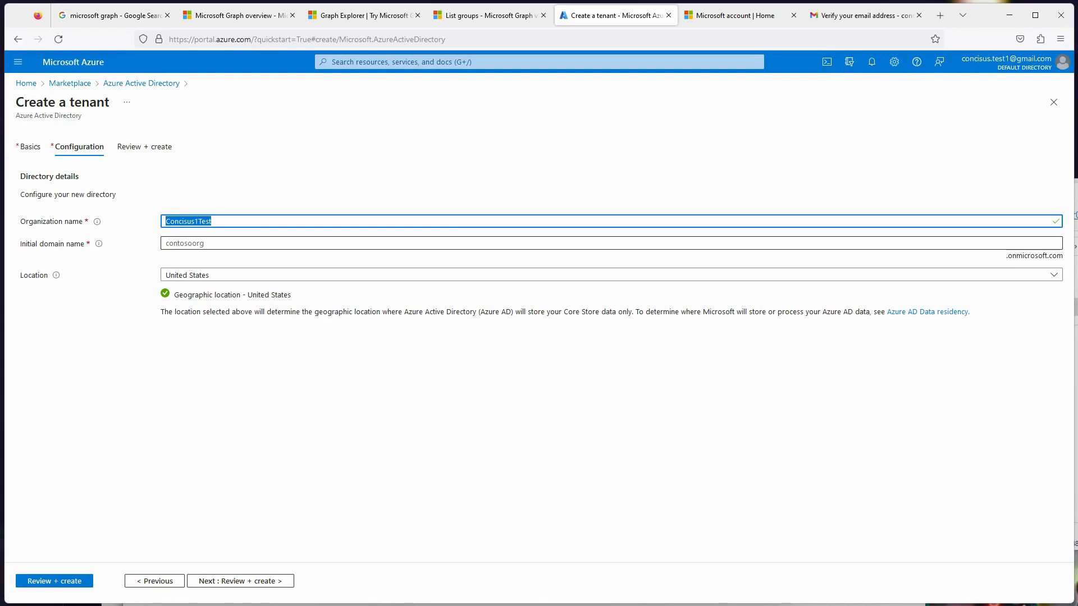
{"action": "left_click", "coordinate": [185, 243]}
{"action": "key", "text": "ctrl+v"}
{"action": "key", "text": "Tab"}
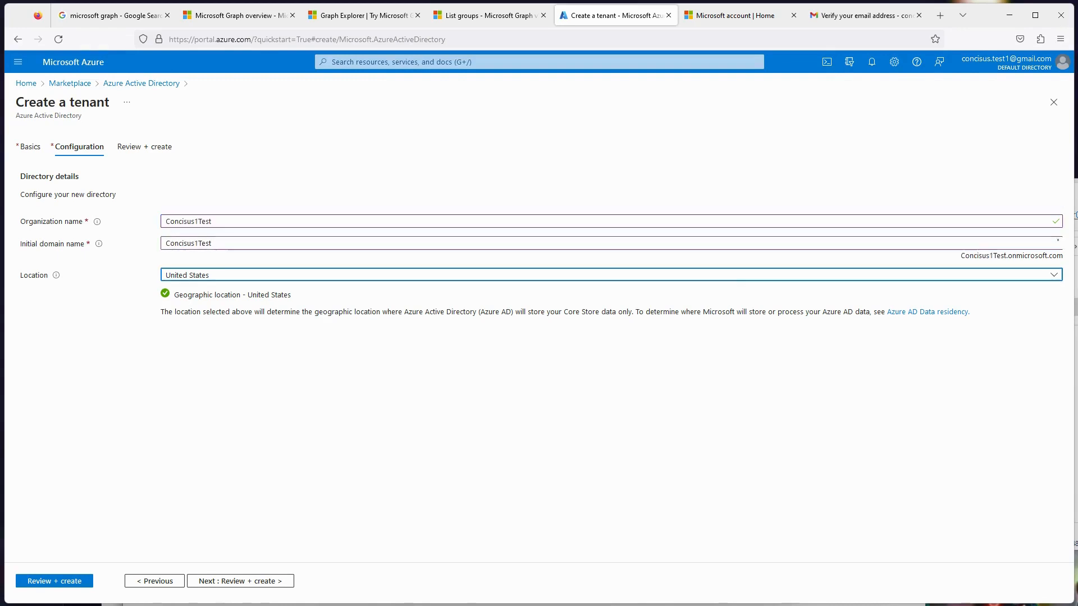
- Set the tenant's location to Norway and submit the reviewed configuration for creation
{"action": "key", "text": "Return"}
{"action": "type", "text": "norw"}
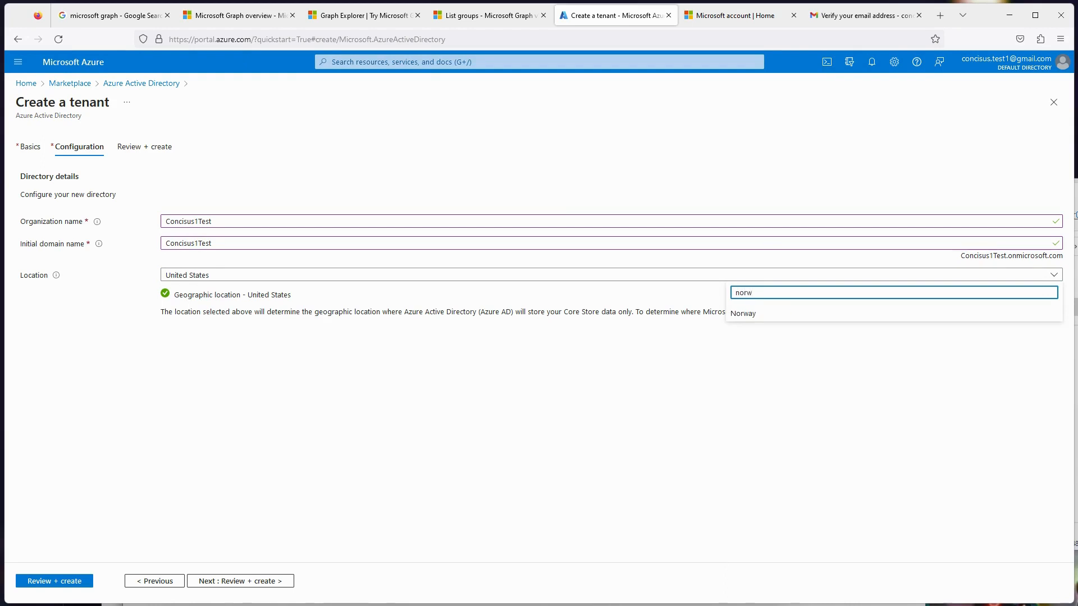
{"action": "key", "text": "Down"}
{"action": "key", "text": "Return"}
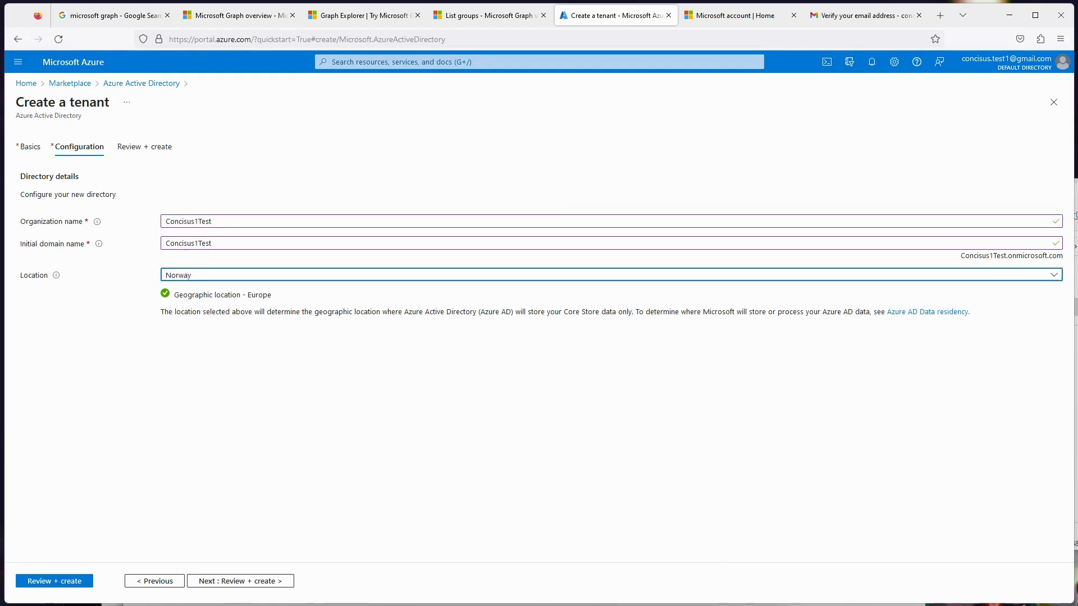
{"action": "key", "text": "Tab"}
{"action": "key", "text": "Tab"}
{"action": "key", "text": "Return"}
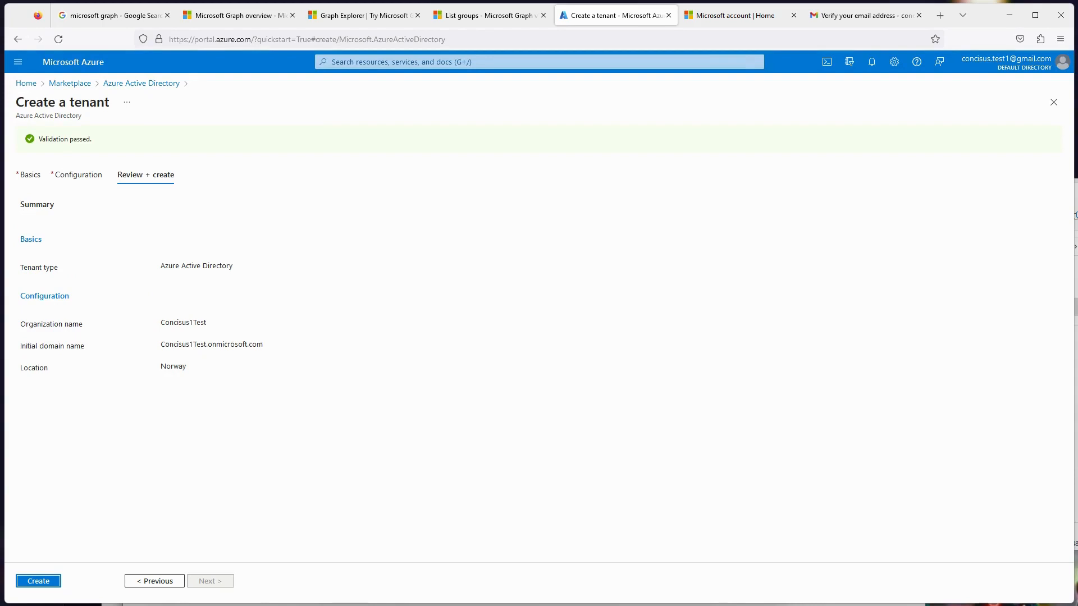
{"action": "key", "text": "Return"}
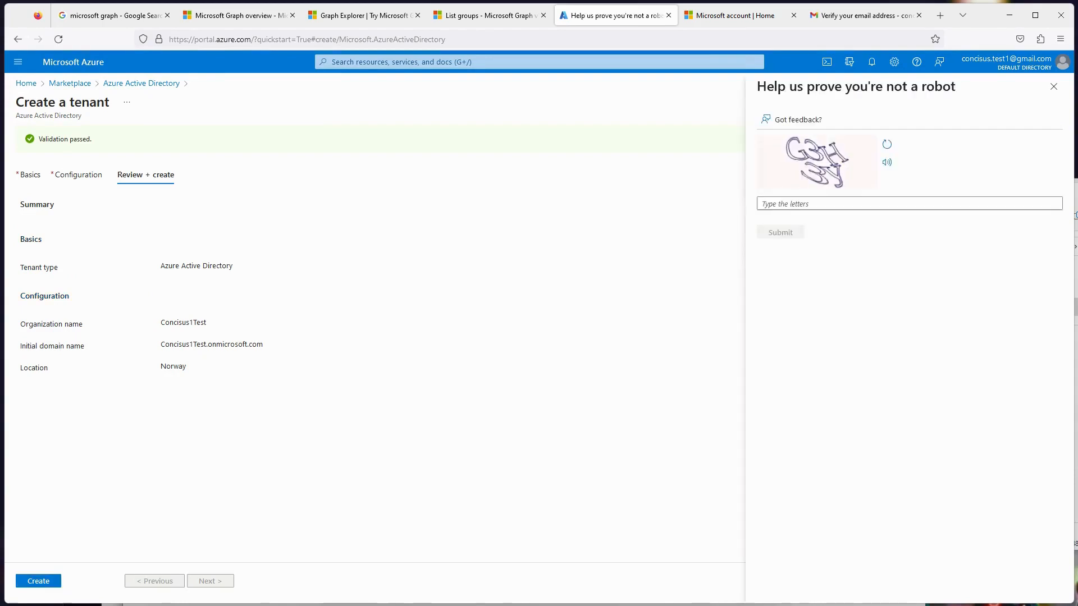
- Enter the captcha verification characters in the robot check and submit them to create the tenant
{"action": "left_click", "coordinate": [831, 204]}
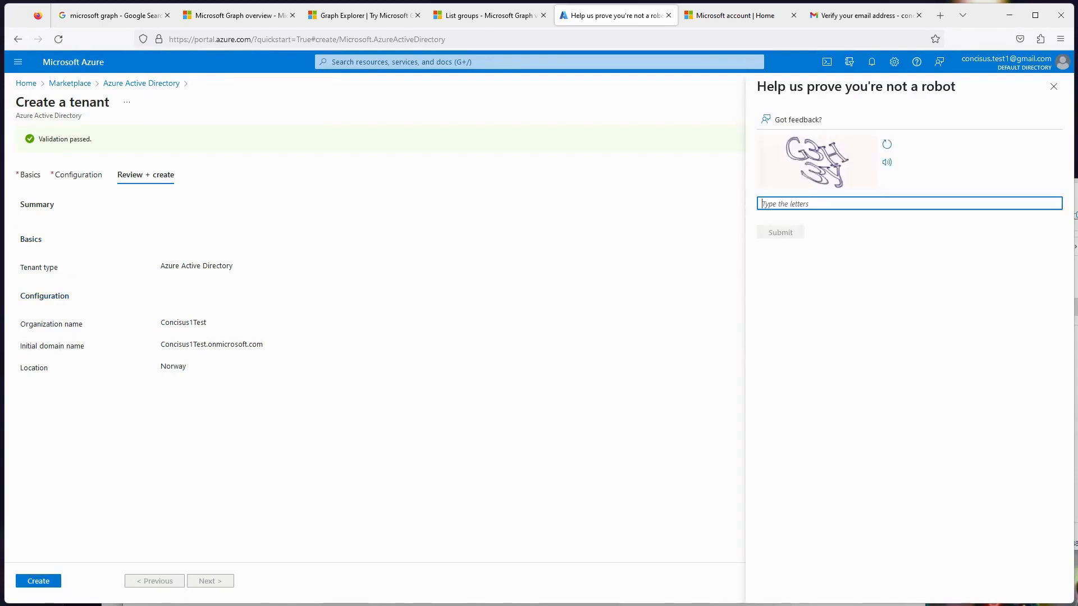
{"action": "type", "text": "G3"}
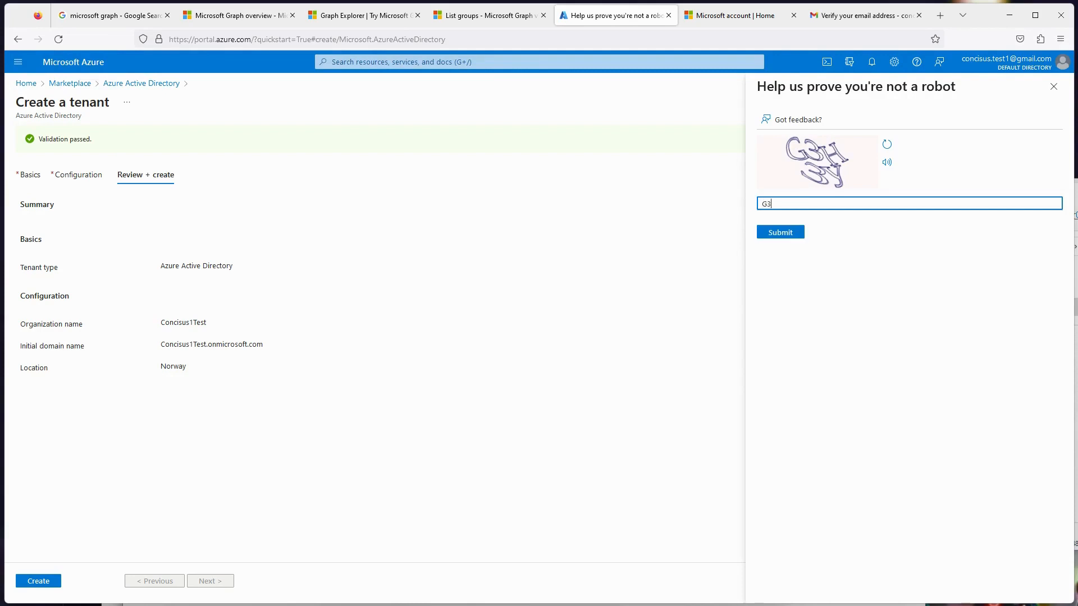
{"action": "type", "text": "H3Y"}
{"action": "key", "text": "Return"}
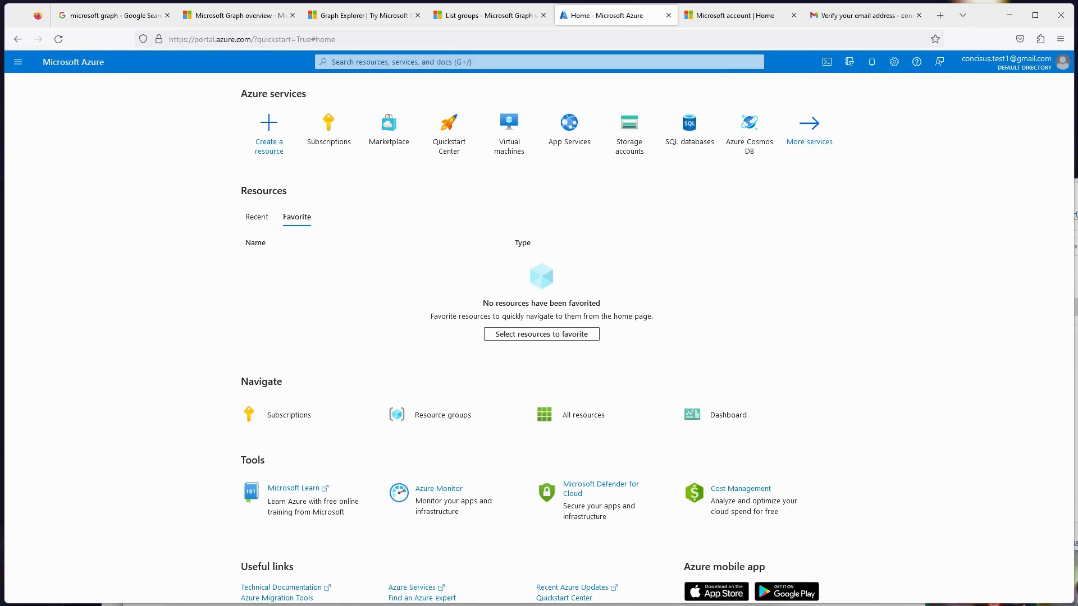
- Start adding a new Azure subscription from the subscriptions list and name it Concisus1
{"action": "left_click", "coordinate": [329, 129]}
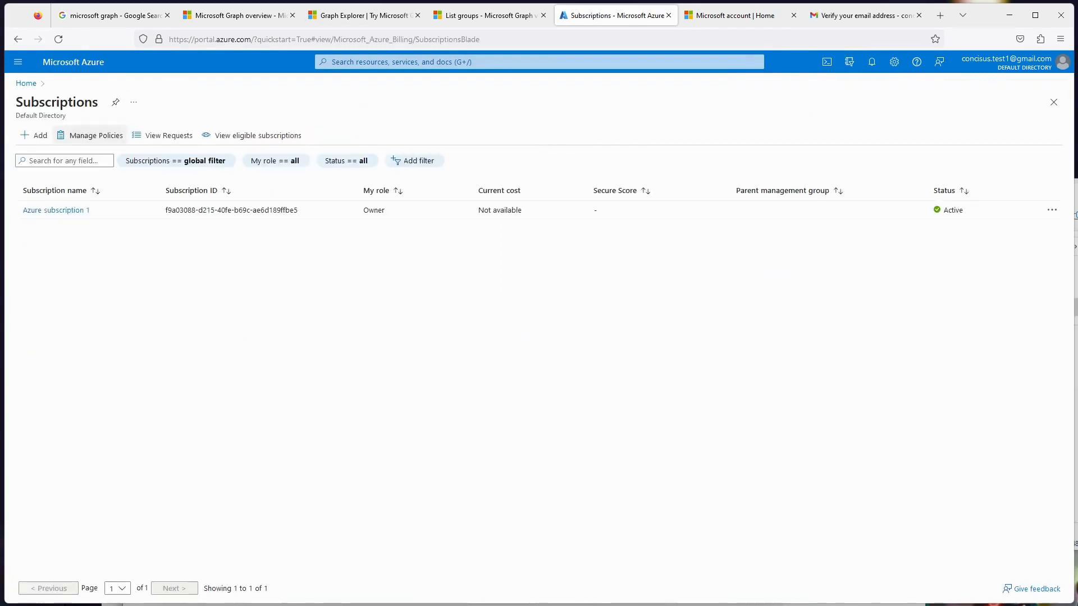
{"action": "left_click", "coordinate": [35, 135]}
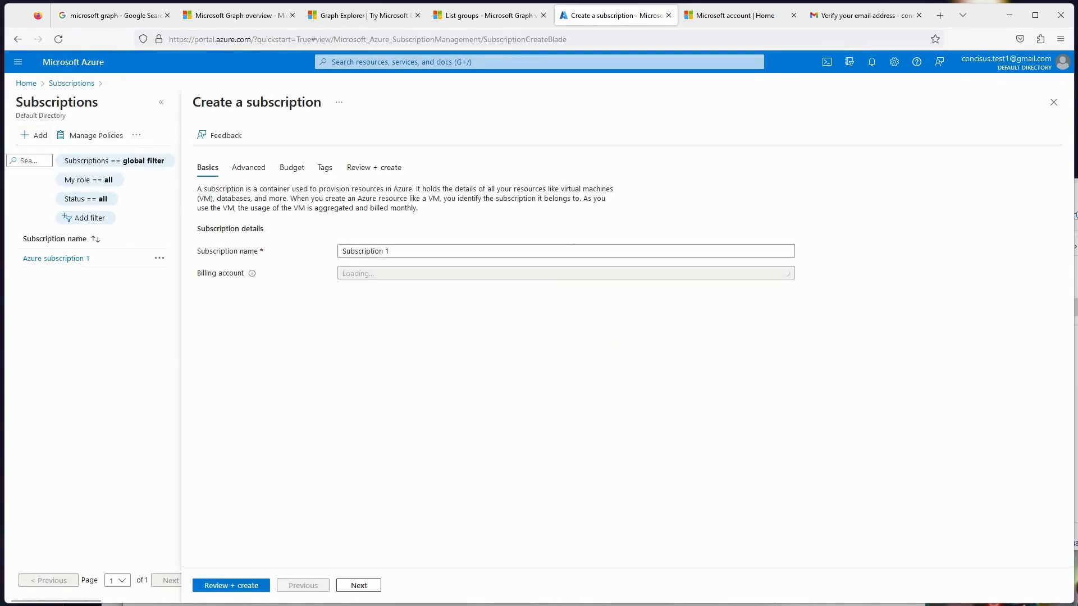
{"action": "left_click_drag", "start_coordinate": [395, 251], "coordinate": [341, 251]}
{"action": "key", "text": "BackSpace"}
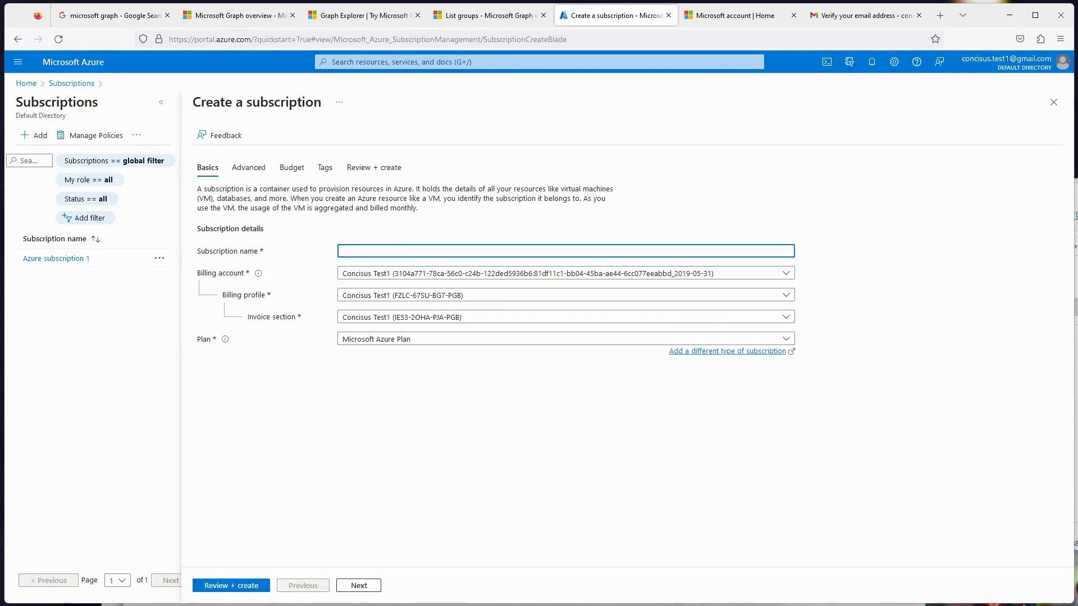
{"action": "type", "text": "Concisus1"}
- Set the subscription directory to Concisus1Test in the advanced settings, review the configuration and create the subscription
{"action": "left_click", "coordinate": [249, 168]}
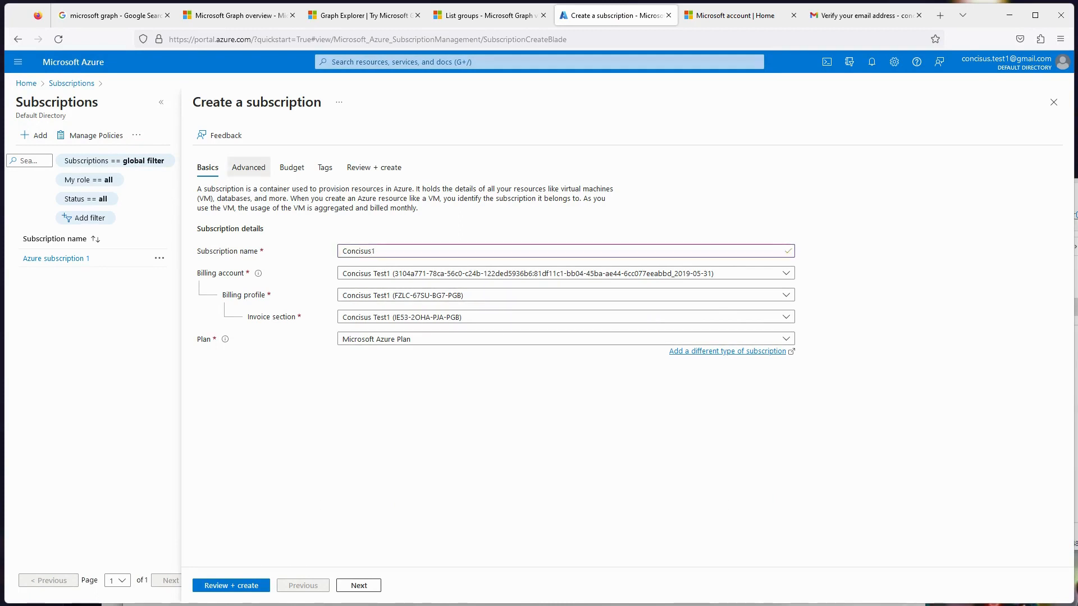
{"action": "left_click", "coordinate": [565, 190]}
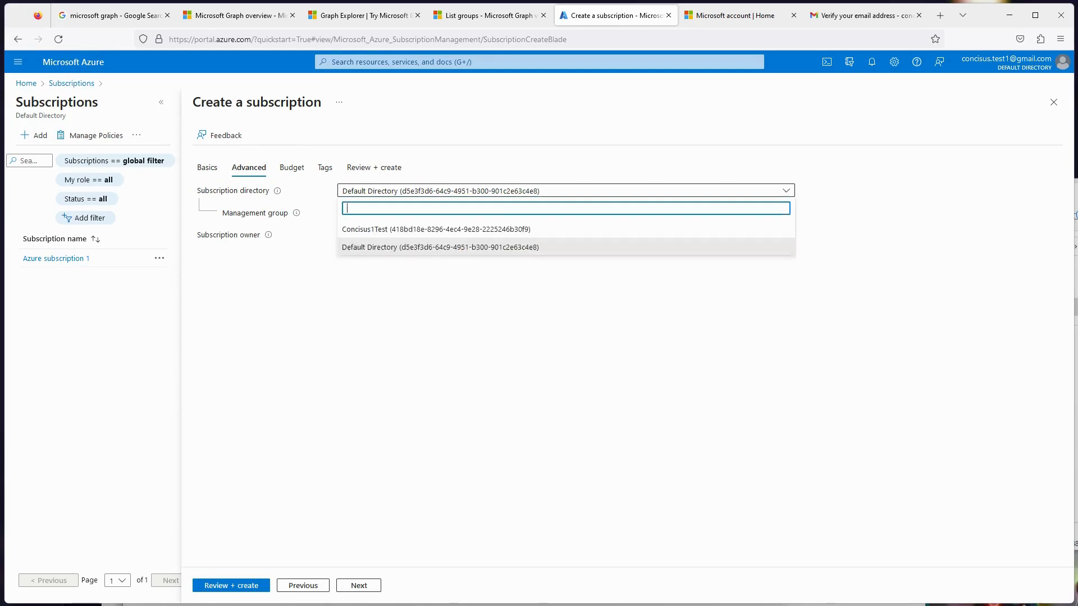
{"action": "left_click", "coordinate": [436, 229]}
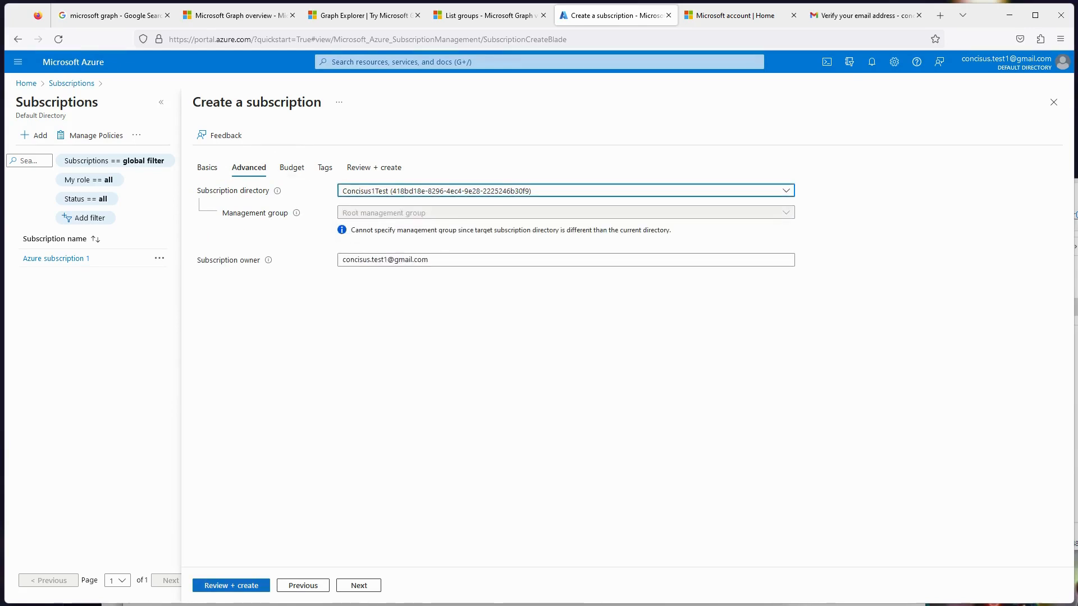
{"action": "left_click", "coordinate": [231, 585]}
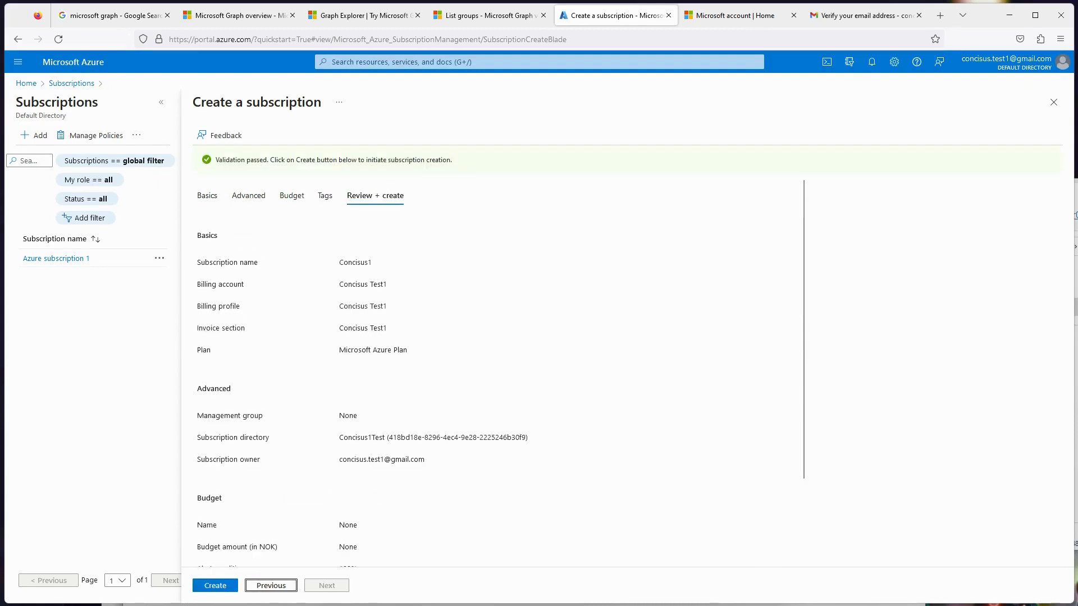
{"action": "scroll", "coordinate": [494, 371], "scroll_direction": "down", "scroll_amount": 1}
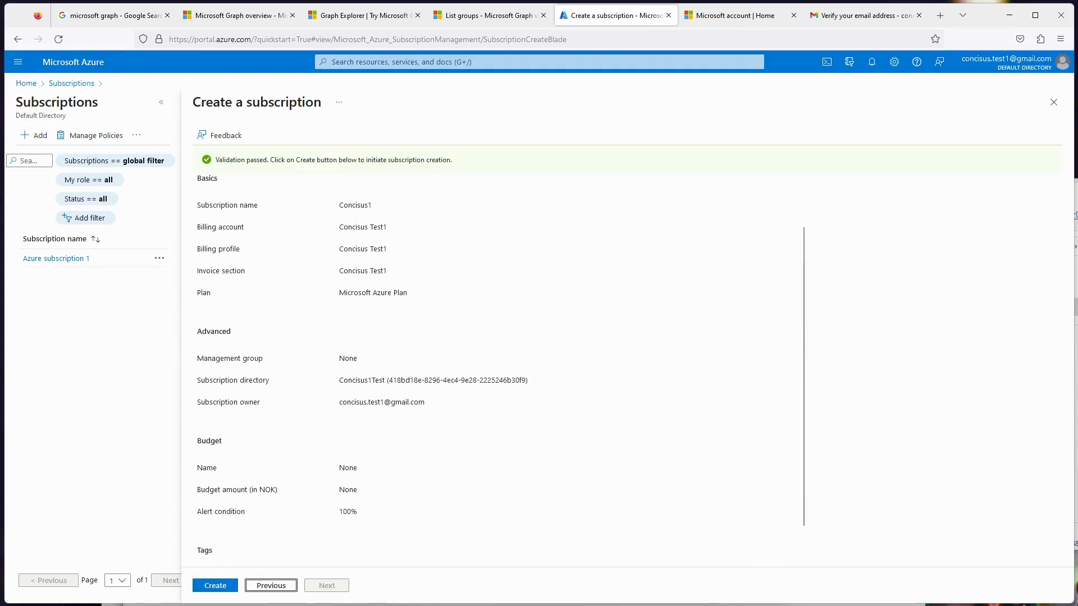
{"action": "left_click", "coordinate": [224, 585]}
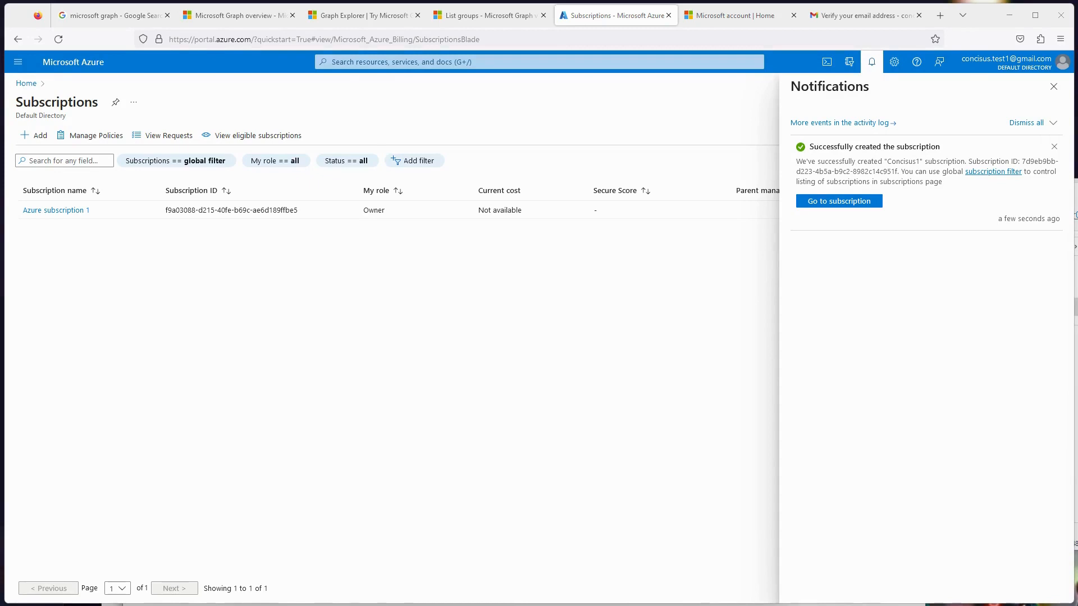
- Dismiss the notifications and switch the portal from the default directory to Concisus1Test
{"action": "left_click", "coordinate": [1054, 87]}
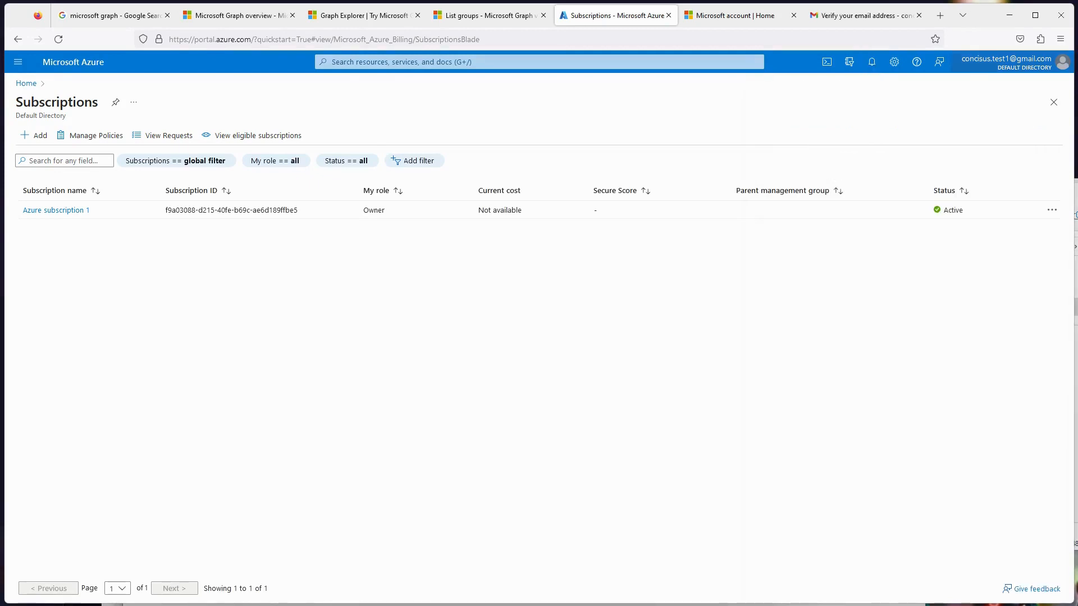
{"action": "left_click", "coordinate": [1010, 62]}
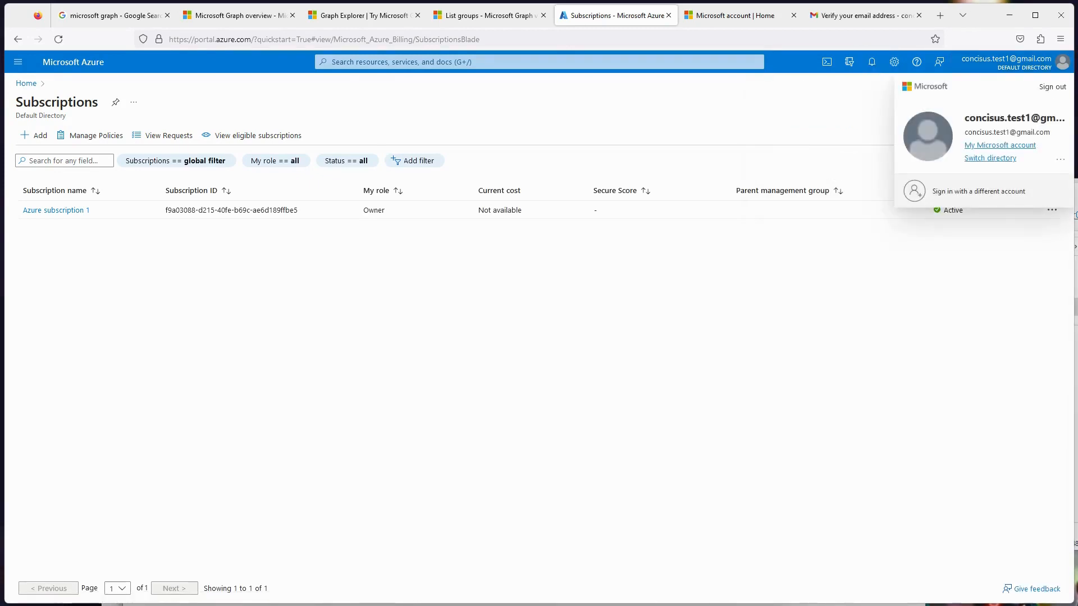
{"action": "left_click", "coordinate": [990, 158]}
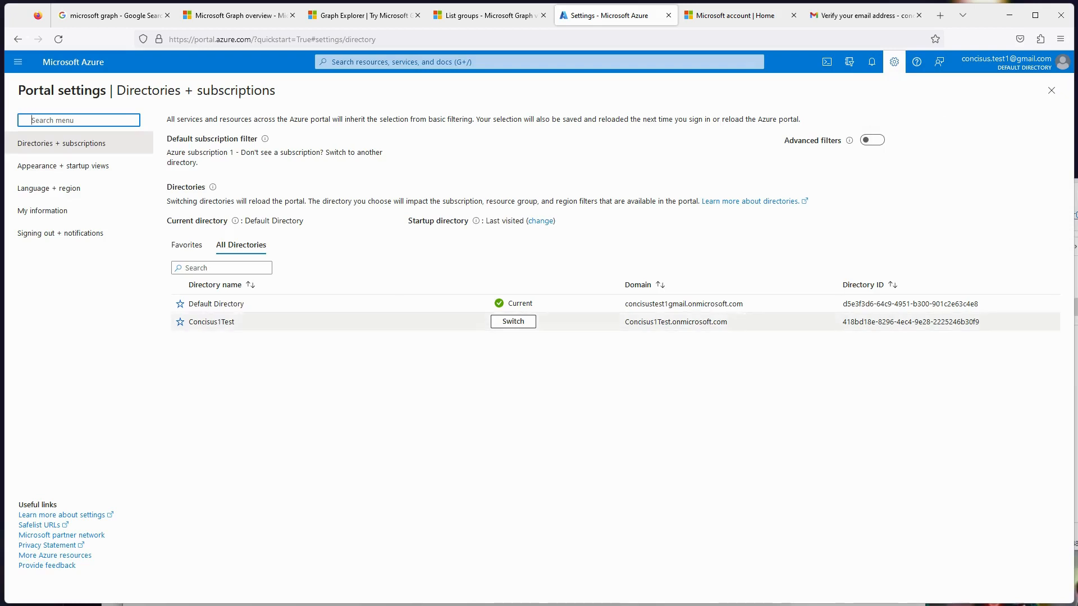
{"action": "left_click", "coordinate": [498, 321]}
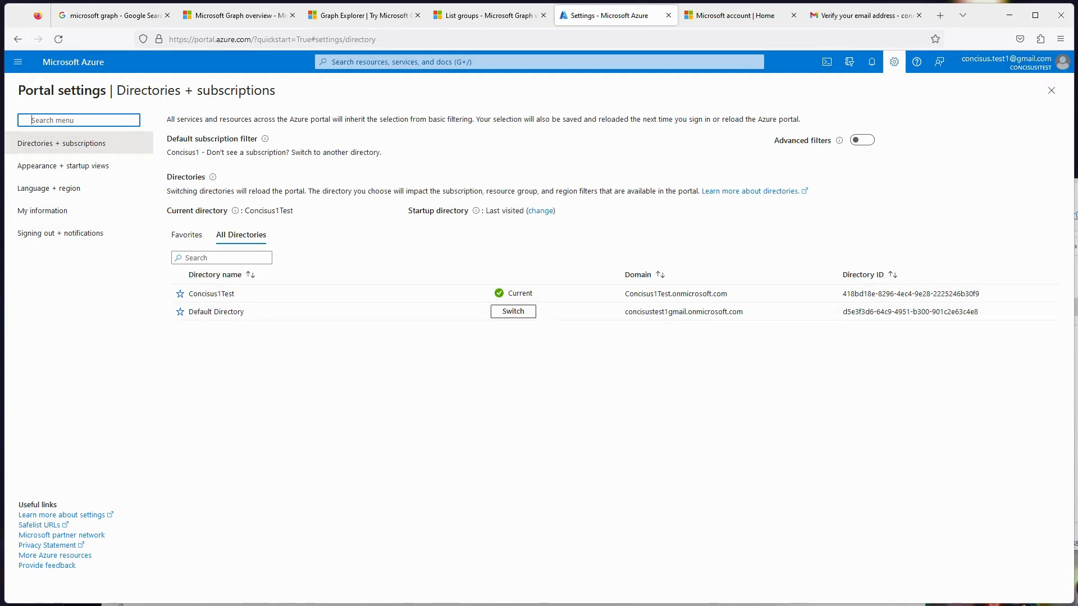
- Return to the portal home page, search for "Azure active" and open the Azure Active Directory service
{"action": "left_click", "coordinate": [73, 63]}
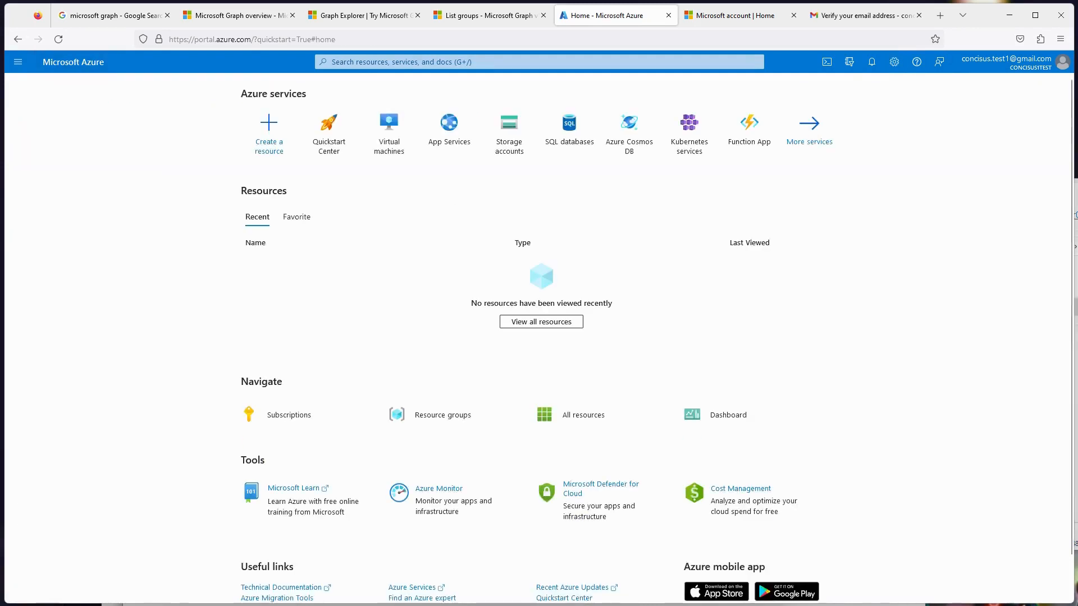
{"action": "left_click", "coordinate": [381, 62]}
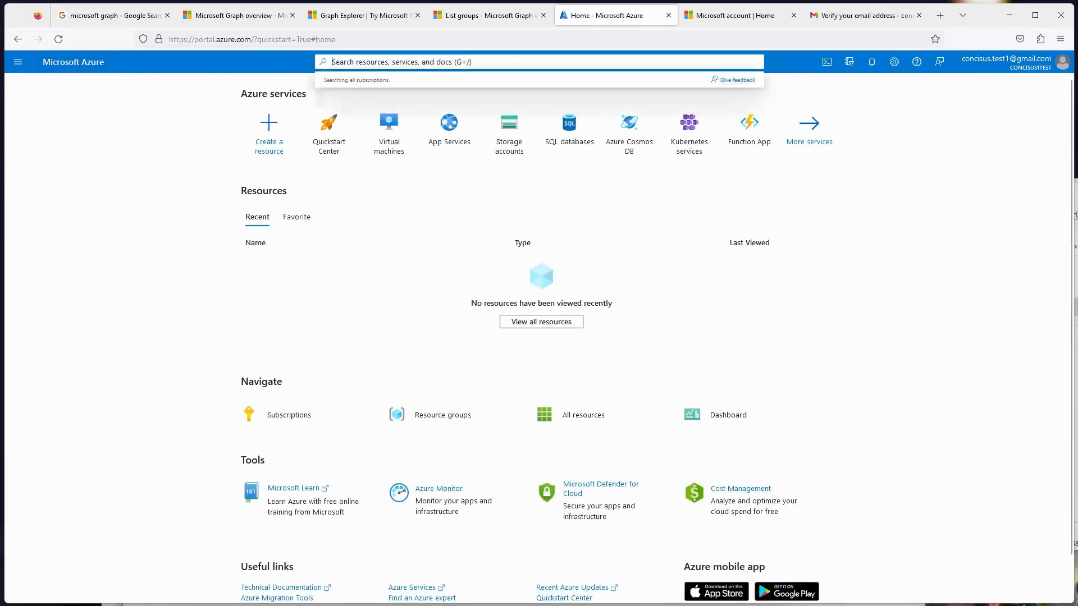
{"action": "type", "text": "Azur"}
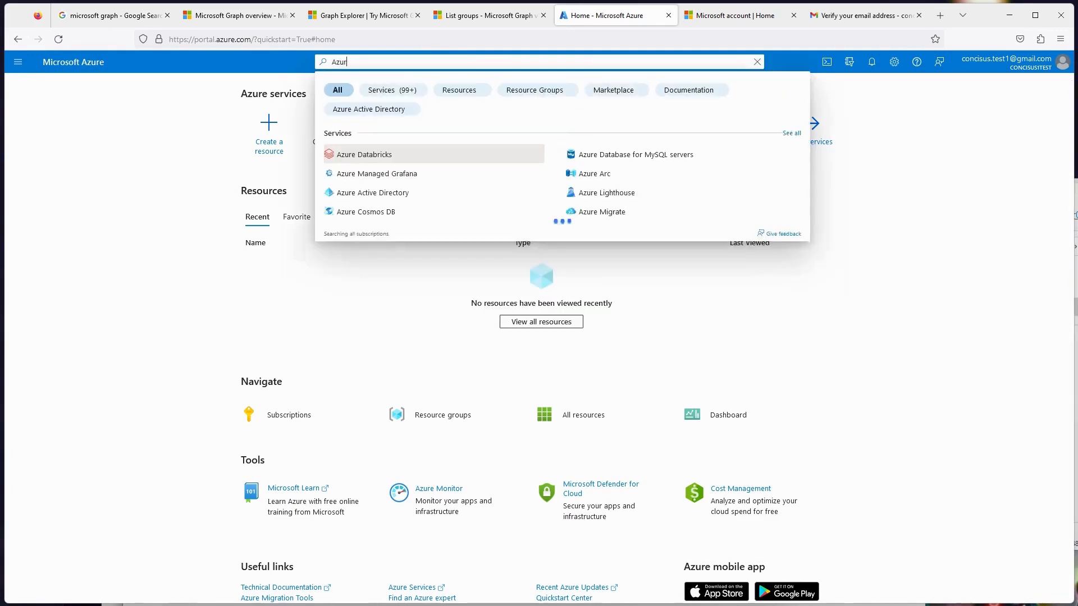
{"action": "type", "text": "e active"}
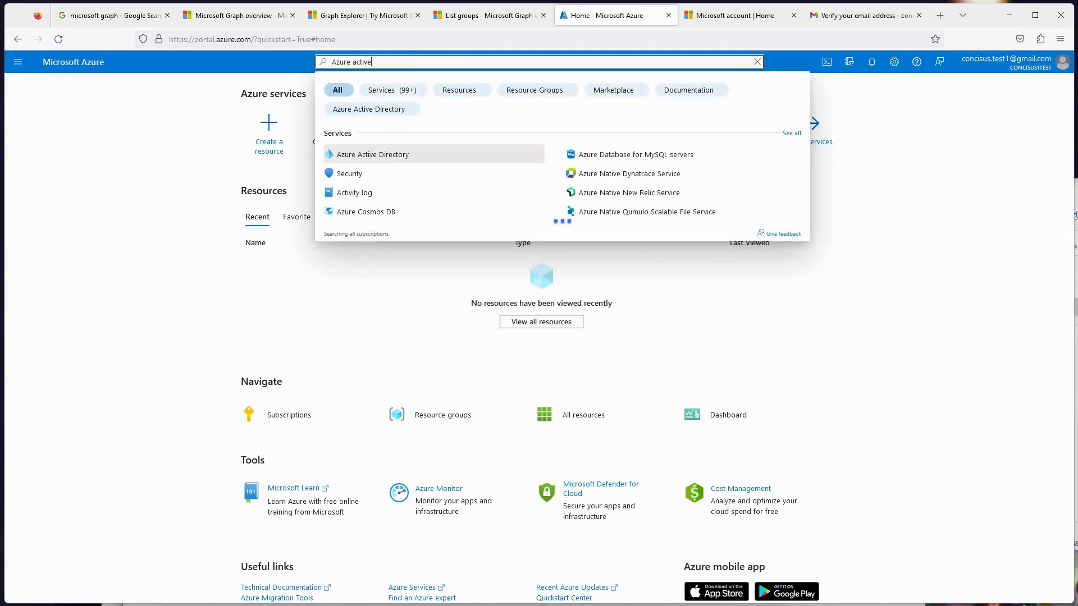
{"action": "left_click", "coordinate": [388, 155]}
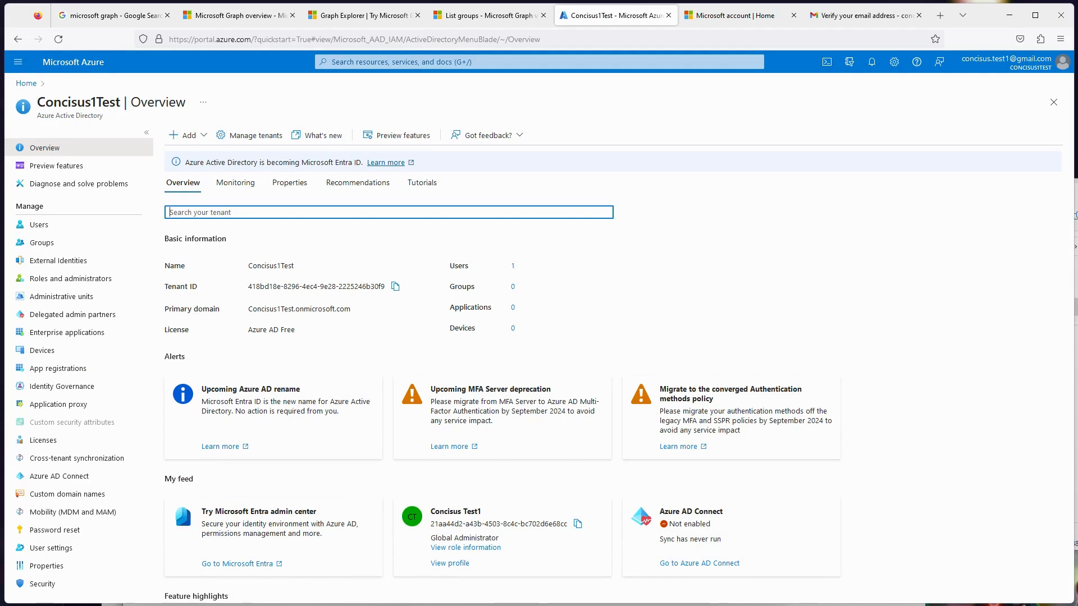
- Start a new internal user in the tenant with the principal name admin and the display name Adminconcisus
{"action": "left_click", "coordinate": [39, 224]}
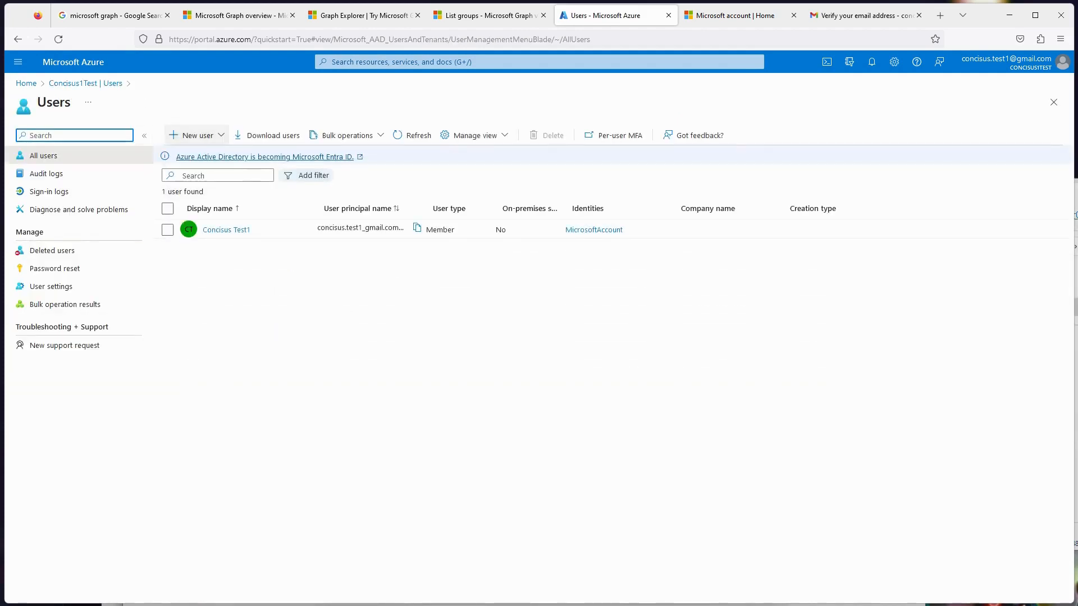
{"action": "left_click", "coordinate": [194, 136]}
{"action": "left_click", "coordinate": [200, 163]}
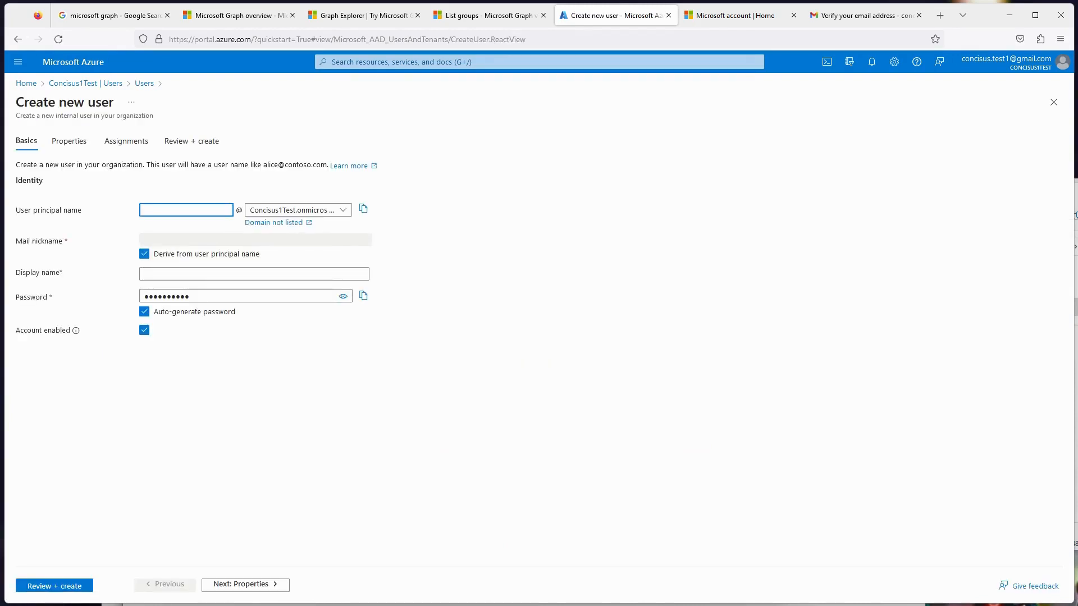
{"action": "type", "text": "admin"}
{"action": "left_click", "coordinate": [254, 274]}
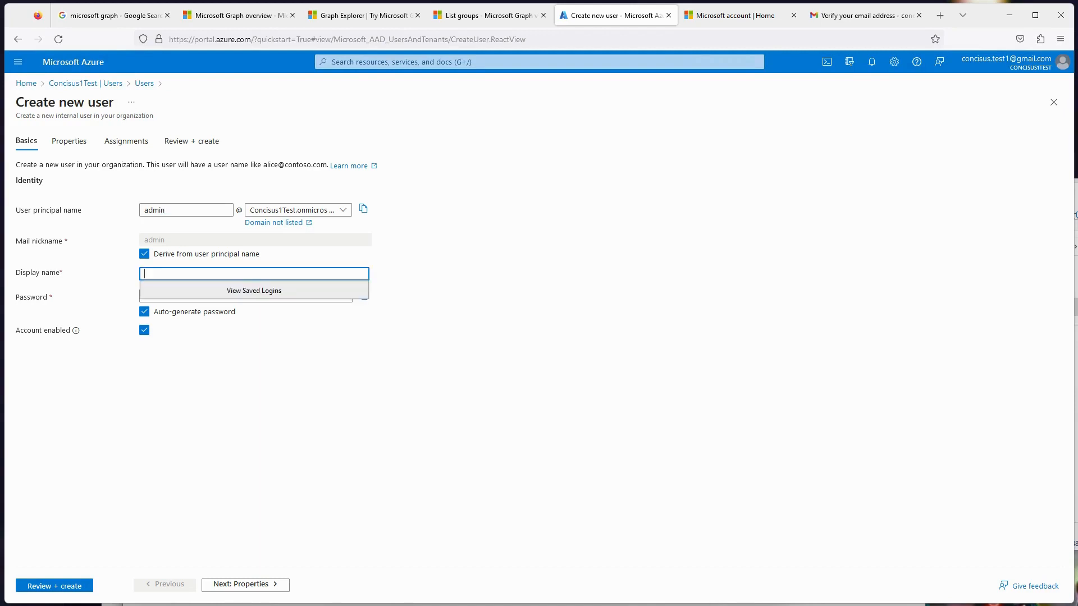
{"action": "type", "text": "Adm"}
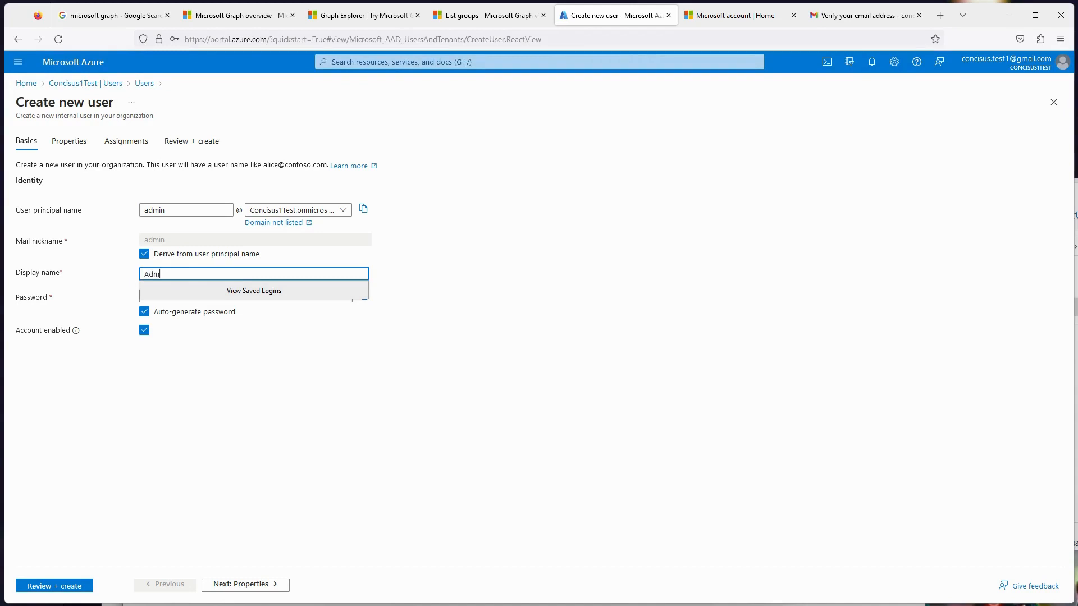
{"action": "type", "text": "inconcisus"}
- Turn off the auto-generated password, enter the account password and create the user, declining to save it in the browser, and refresh the user list
{"action": "left_click", "coordinate": [241, 297]}
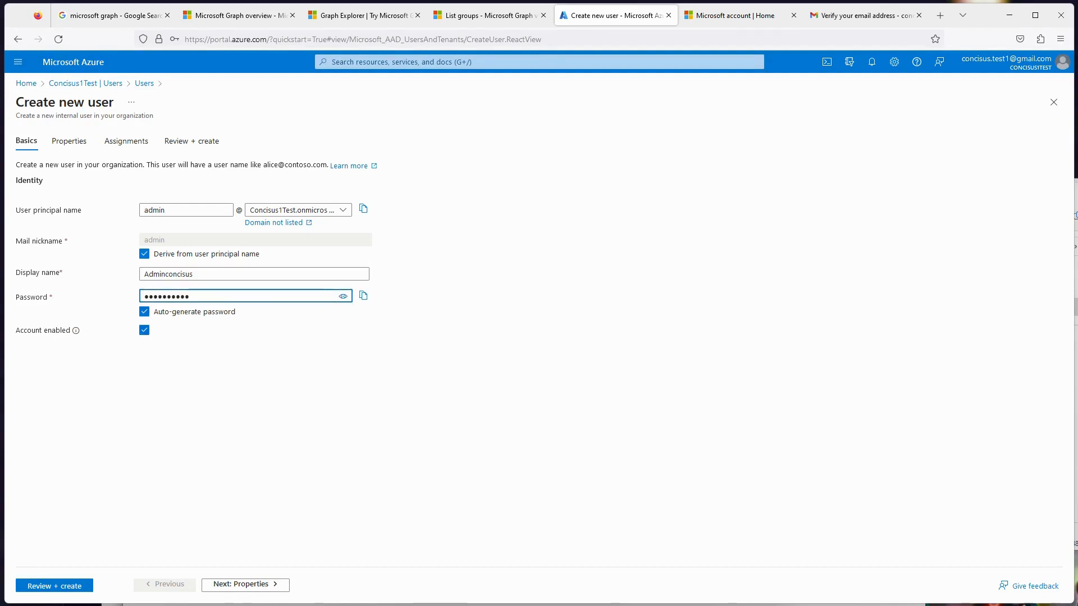
{"action": "left_click", "coordinate": [145, 312]}
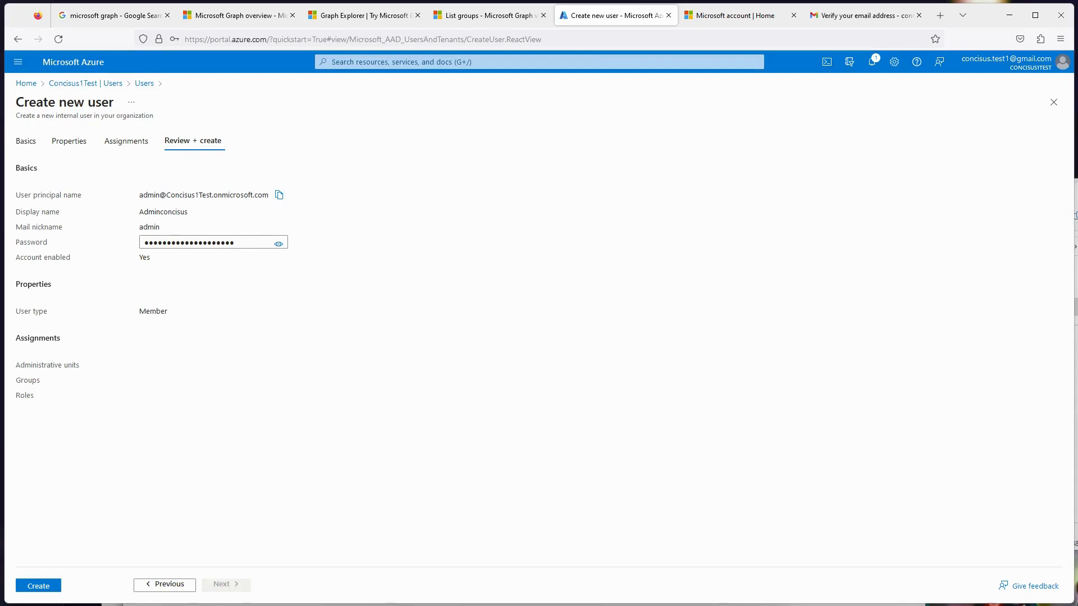
{"action": "left_click", "coordinate": [38, 586]}
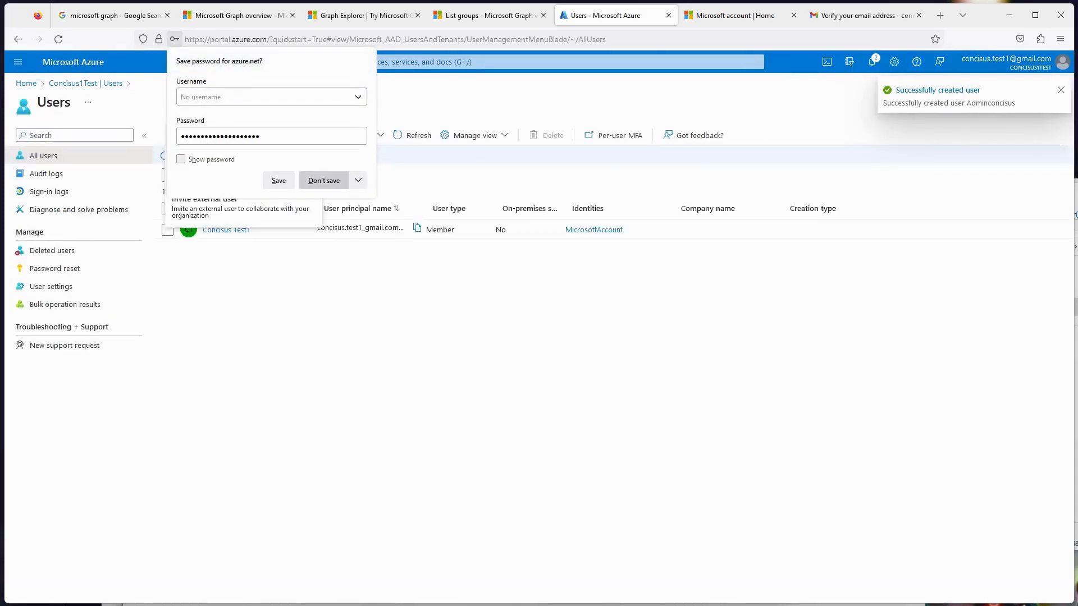
{"action": "left_click", "coordinate": [323, 180]}
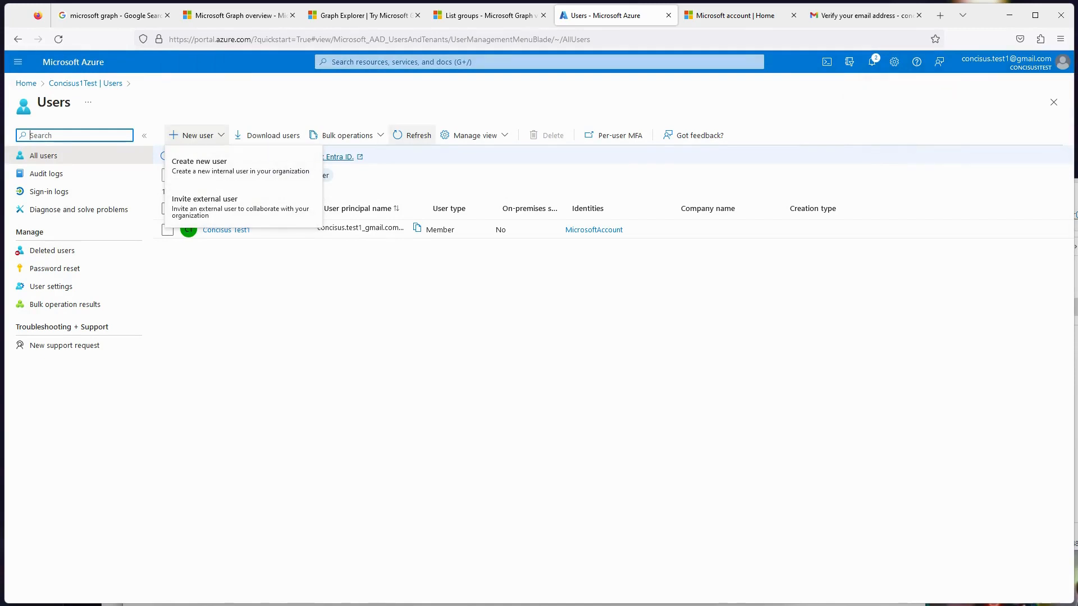
{"action": "left_click", "coordinate": [411, 135]}
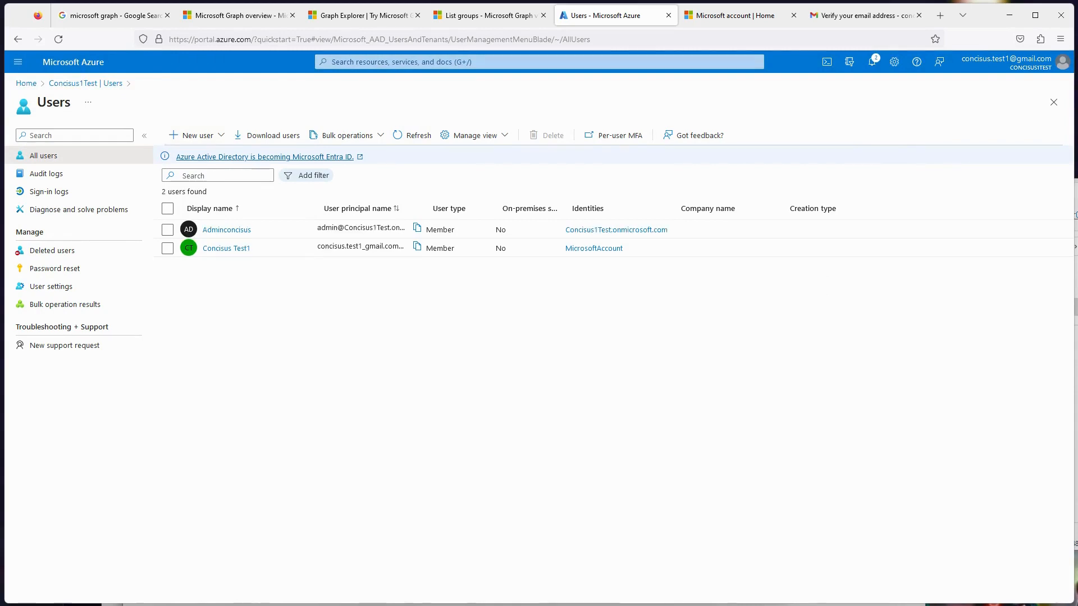
- Assign the Global Administrator directory role to the Adminconcisus user and refresh the list of assigned roles
{"action": "left_click", "coordinate": [227, 230]}
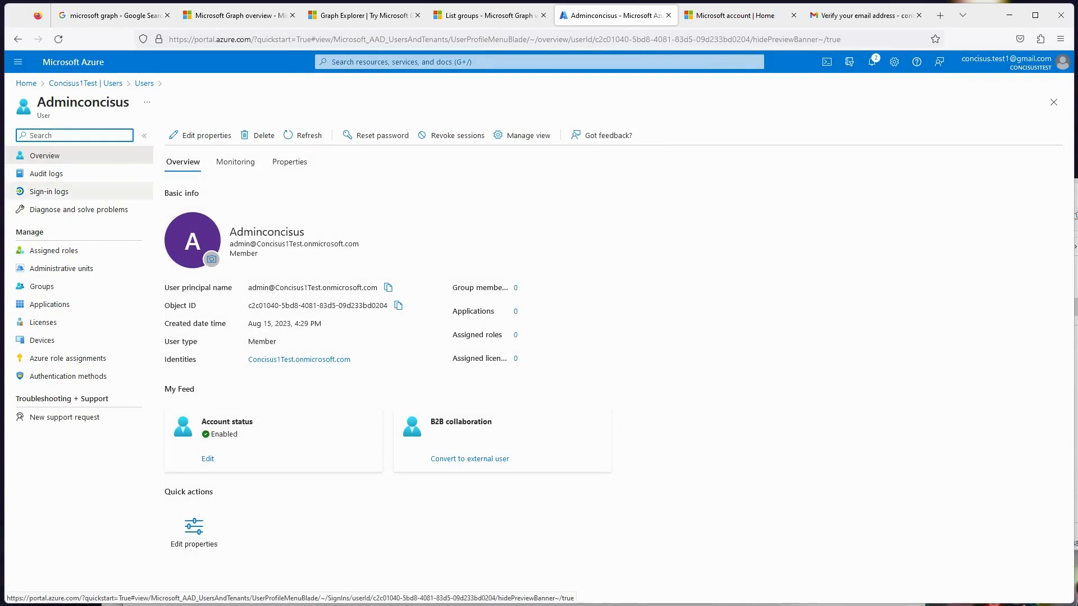
{"action": "left_click", "coordinate": [54, 251]}
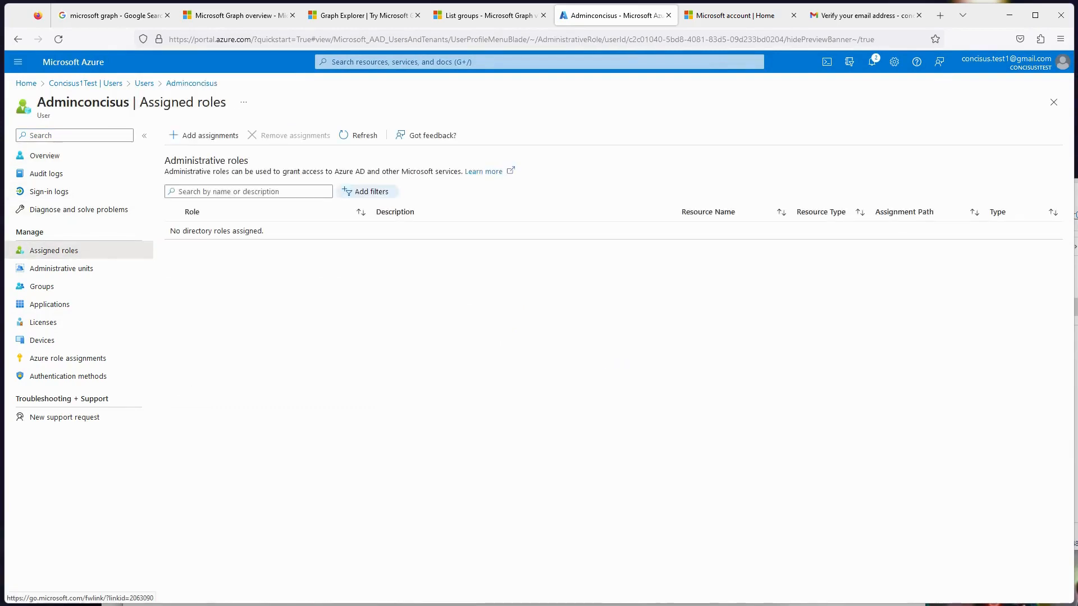
{"action": "left_click", "coordinate": [204, 135]}
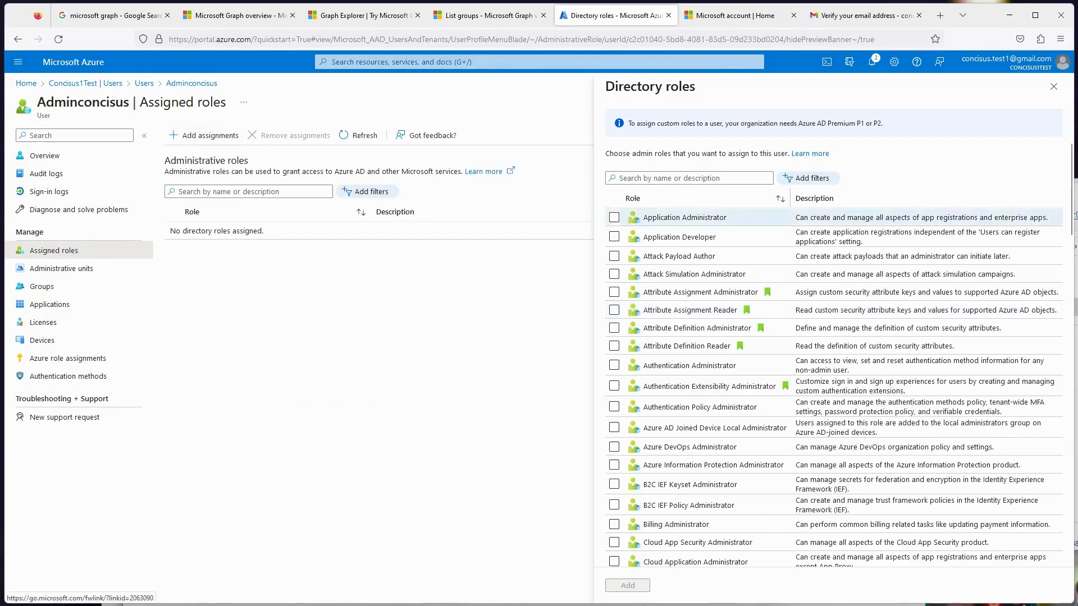
{"action": "type", "text": "global"}
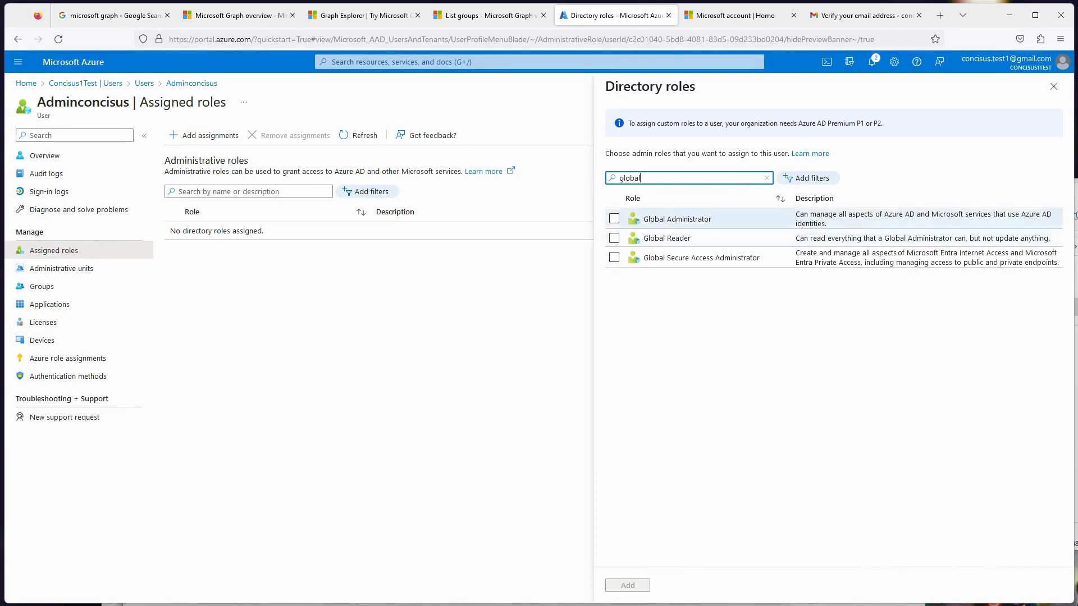
{"action": "left_click", "coordinate": [613, 219]}
{"action": "left_click", "coordinate": [628, 585]}
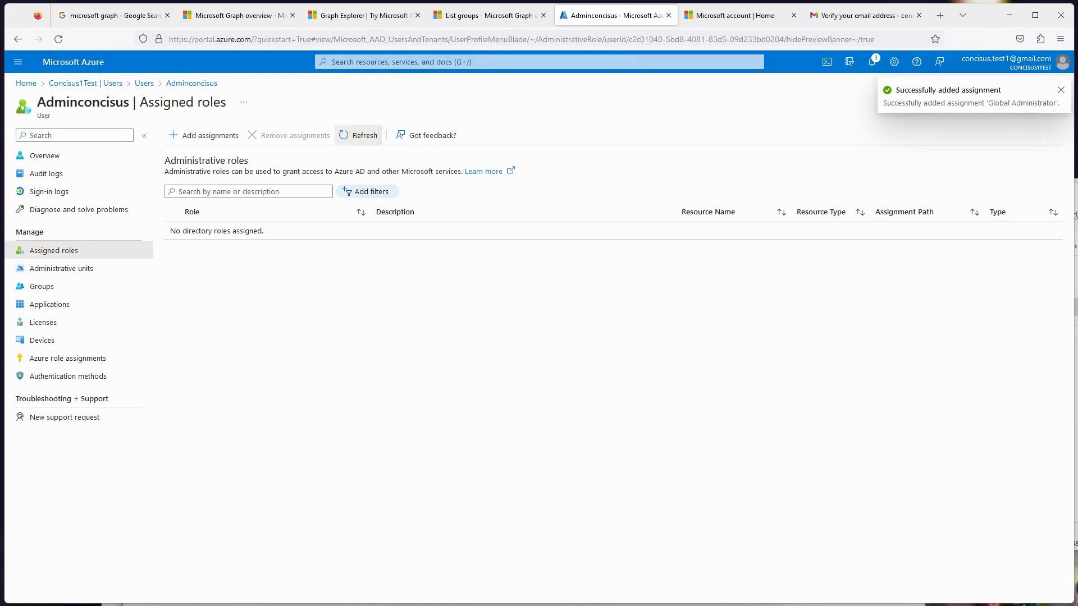
{"action": "left_click", "coordinate": [359, 136]}
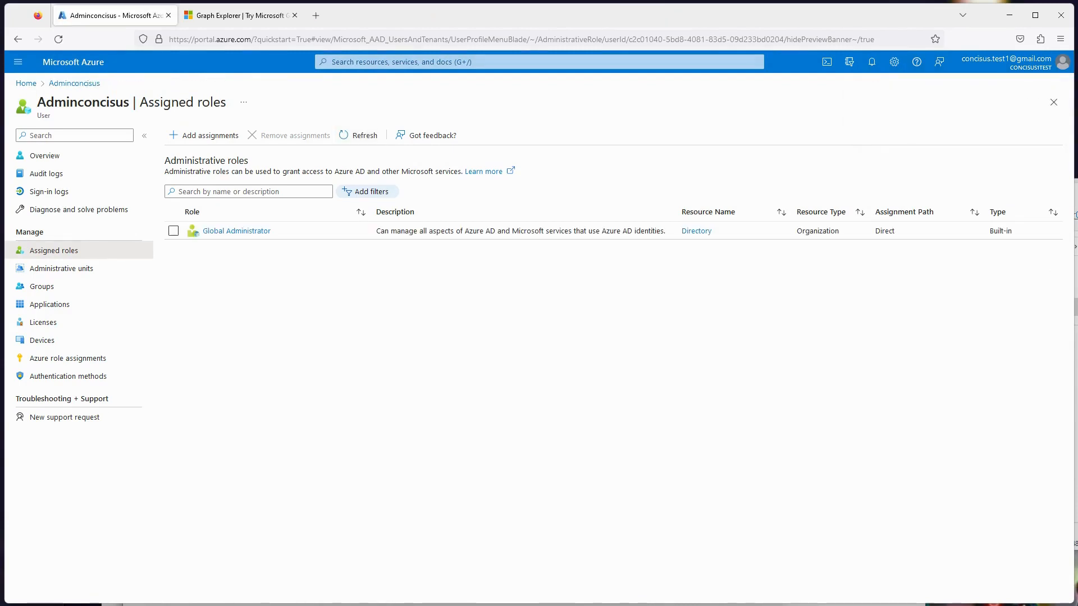
- Return to Graph Explorer's sign-in window and sign in with the new admin account's e-mail address
{"action": "key", "text": "ctrl+Tab"}
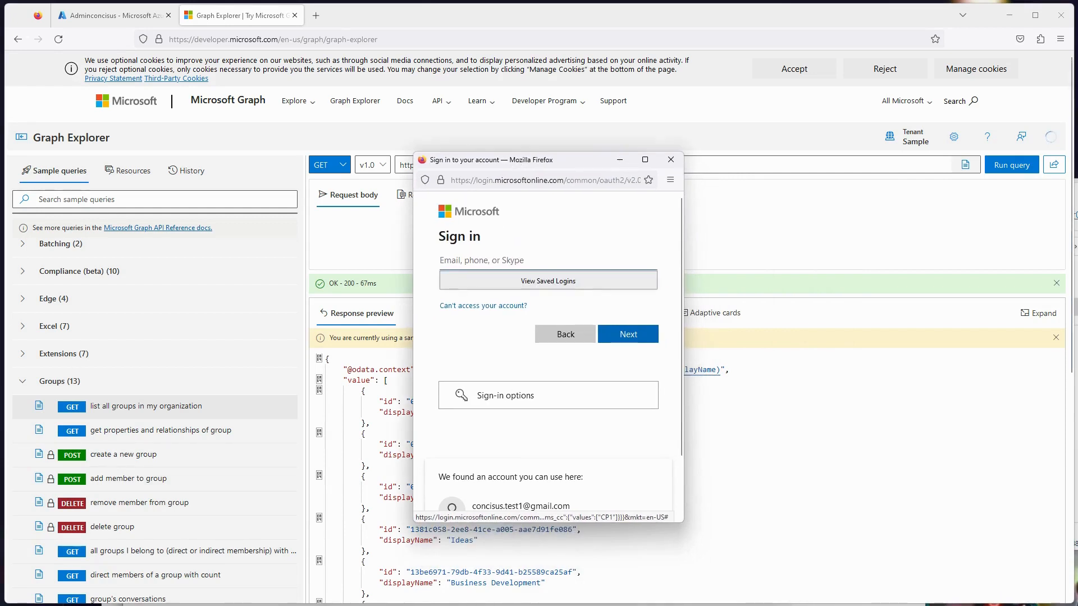
{"action": "key", "text": "alt+Tab"}
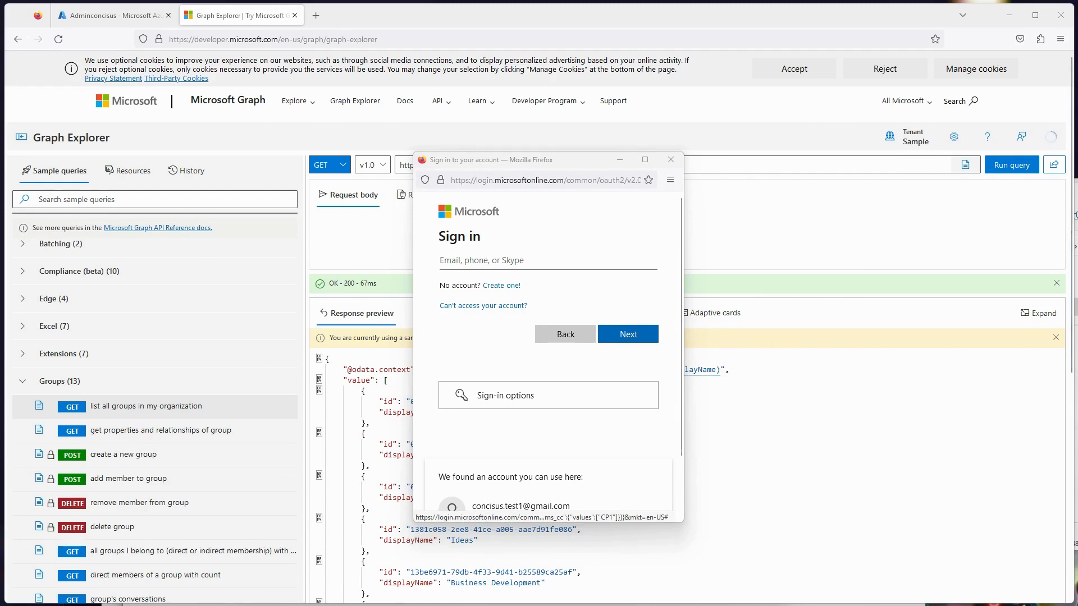
{"action": "left_click", "coordinate": [505, 261]}
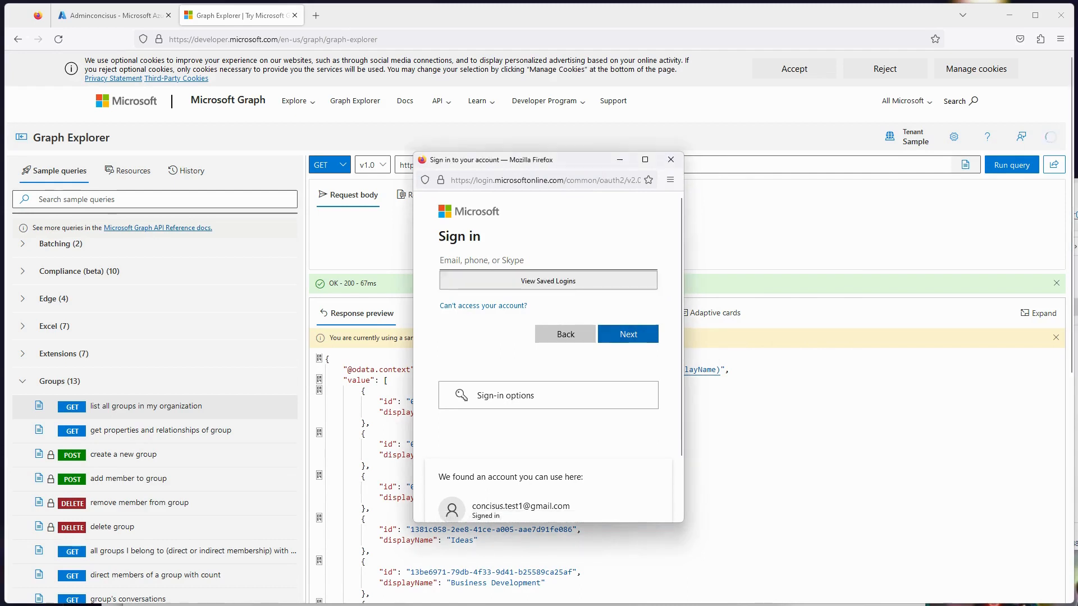
{"action": "key", "text": "ctrl+v"}
{"action": "key", "text": "Return"}
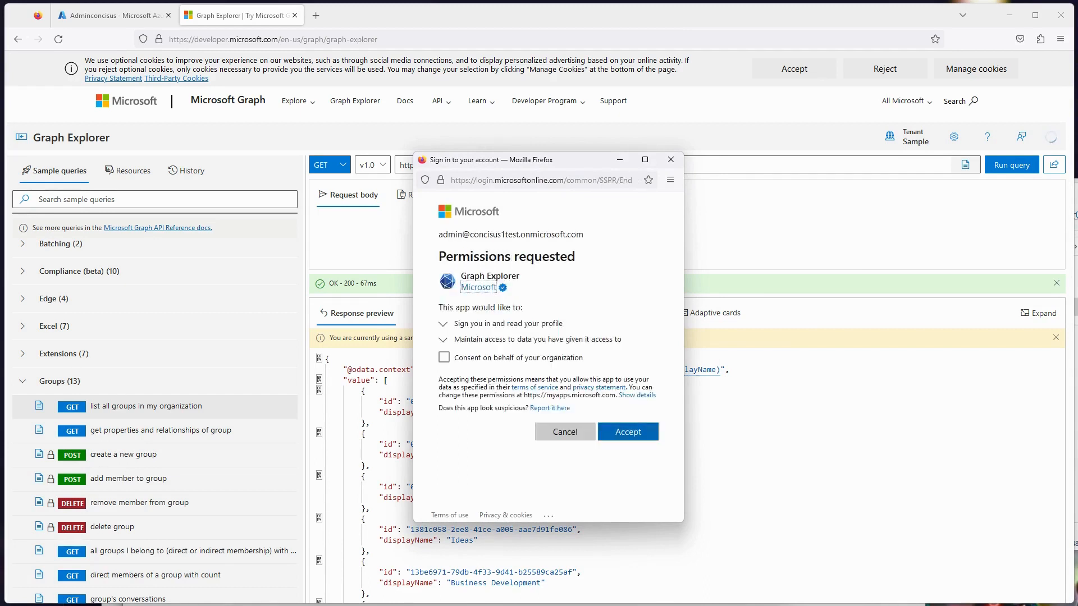
- Accept Graph Explorer's requested permissions with consent on behalf of the organization, and run the query that lists all groups
{"action": "left_click", "coordinate": [444, 358]}
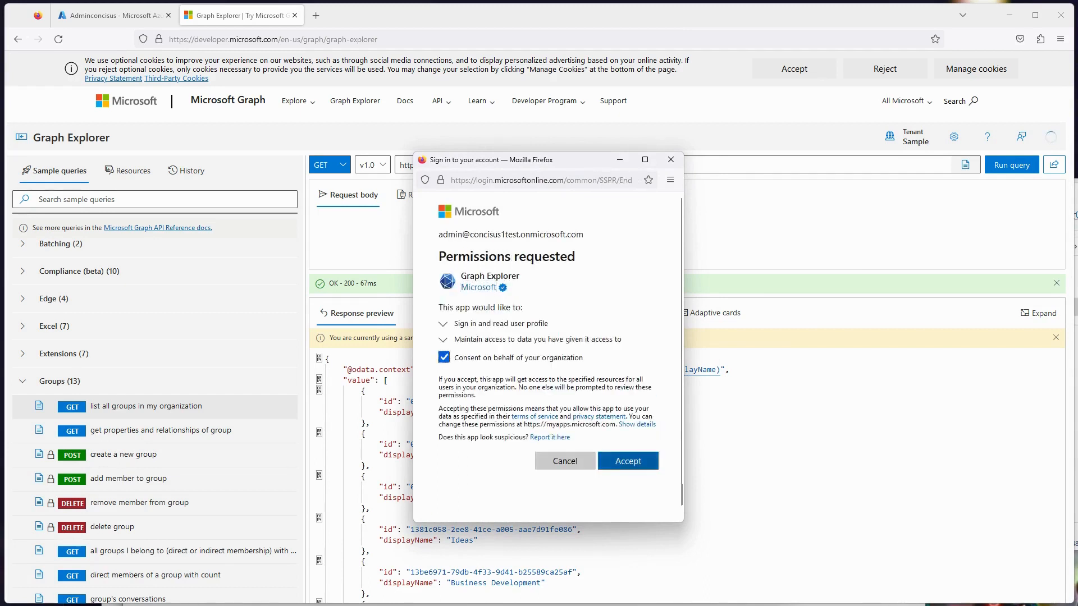
{"action": "left_click", "coordinate": [627, 461]}
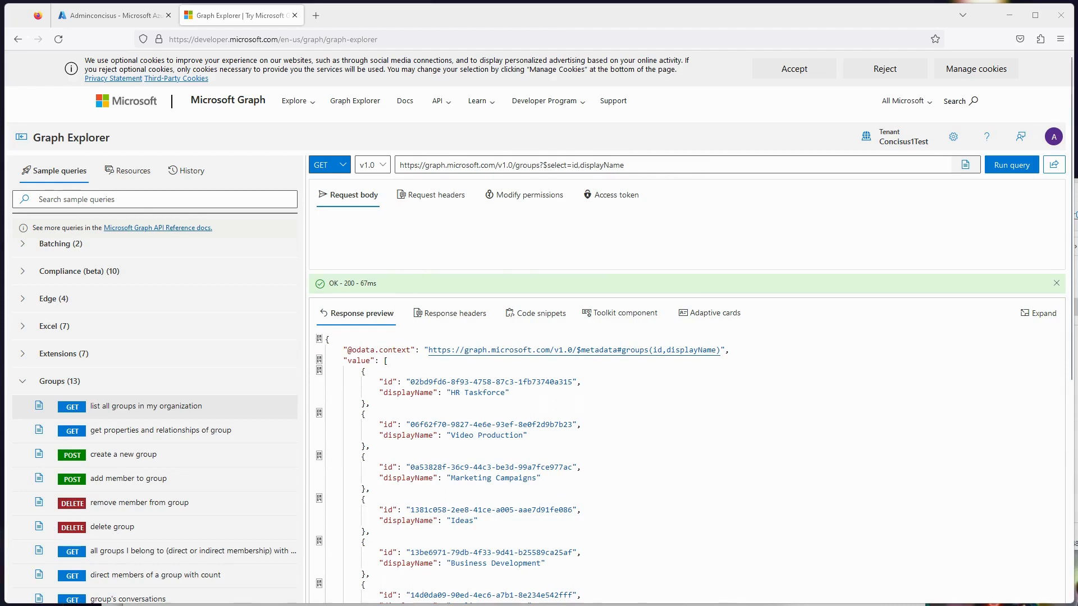
{"action": "left_click", "coordinate": [1011, 164]}
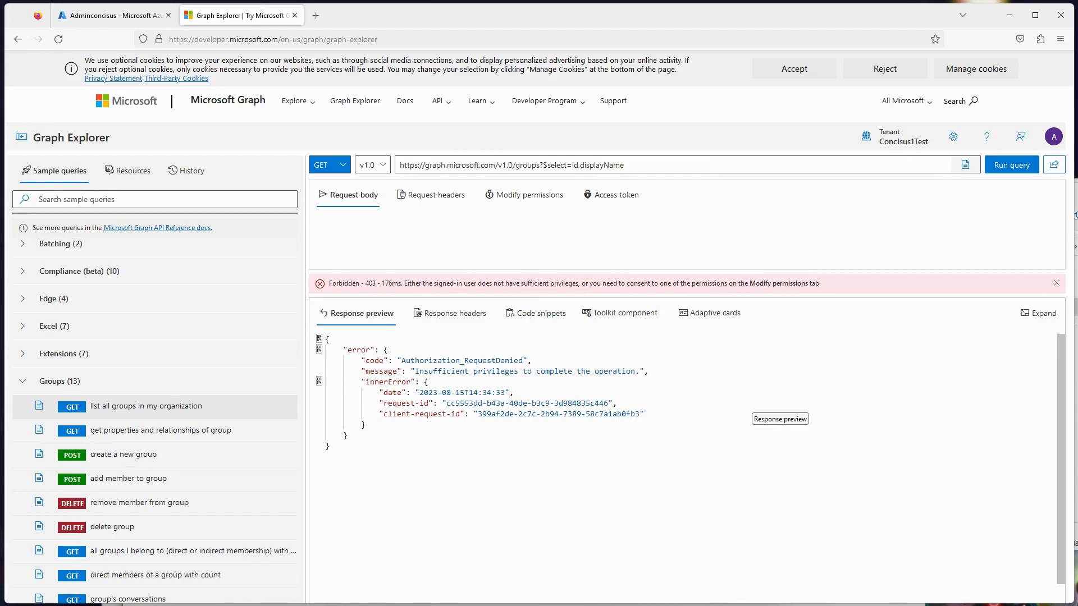
- Consent to the Group.ReadWrite.All permission for the signed-in account on behalf of the organization, and rerun the groups query
{"action": "left_click", "coordinate": [1053, 136]}
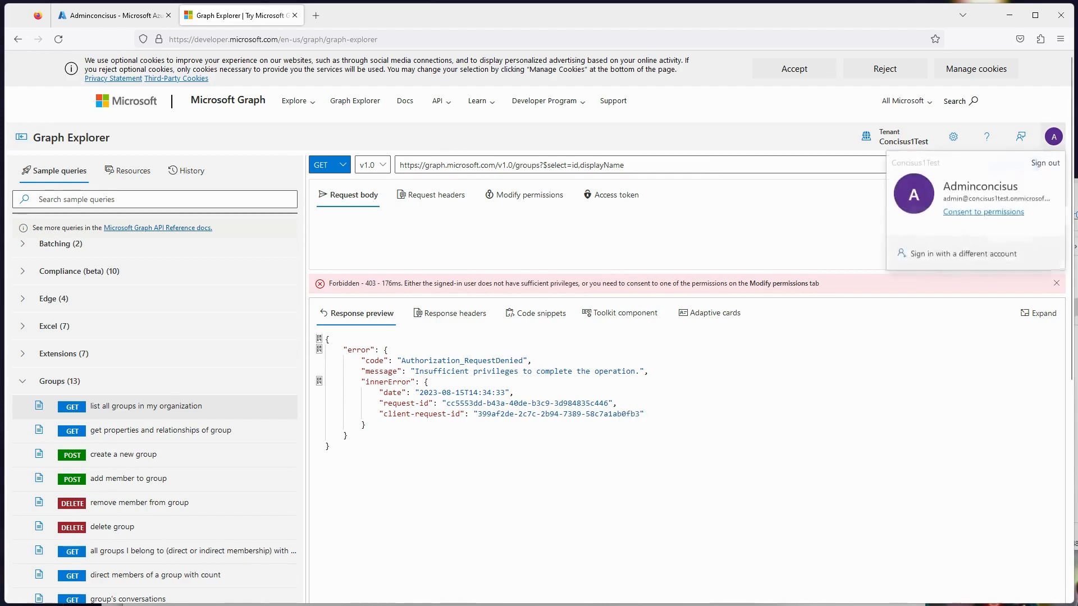
{"action": "left_click", "coordinate": [983, 212]}
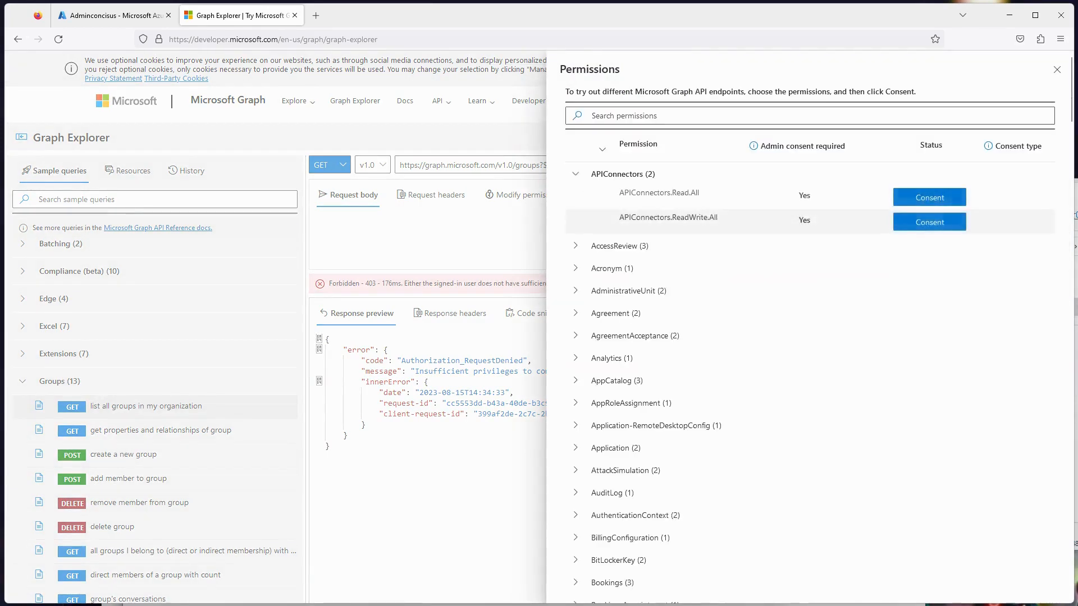
{"action": "left_click", "coordinate": [575, 174]}
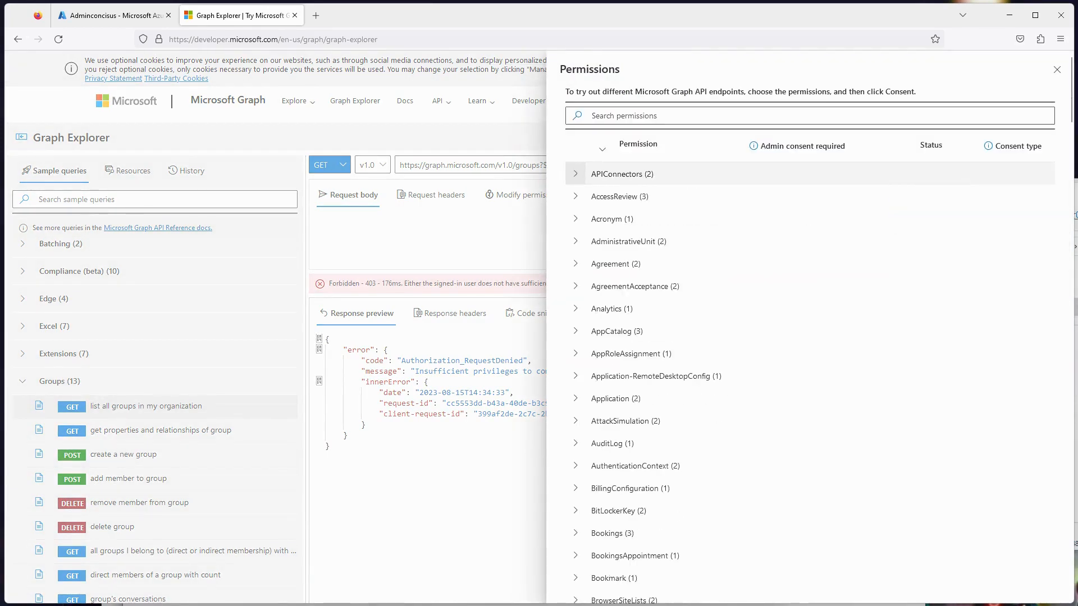
{"action": "scroll", "coordinate": [808, 424], "scroll_direction": "down", "scroll_amount": 5}
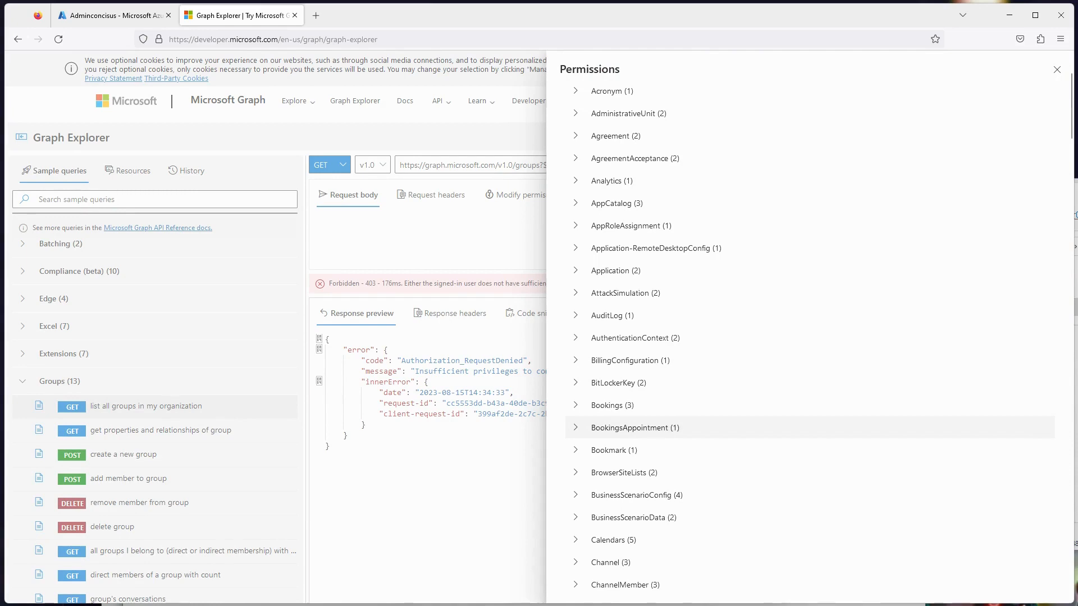
{"action": "scroll", "coordinate": [808, 292], "scroll_direction": "down", "scroll_amount": 15}
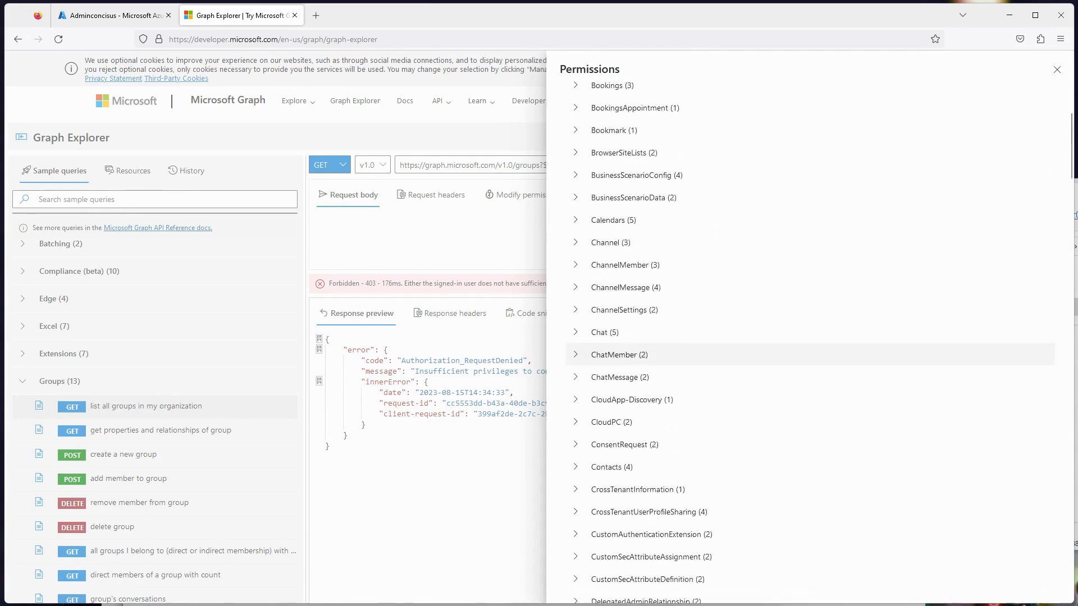
{"action": "scroll", "coordinate": [808, 293], "scroll_direction": "down", "scroll_amount": 19}
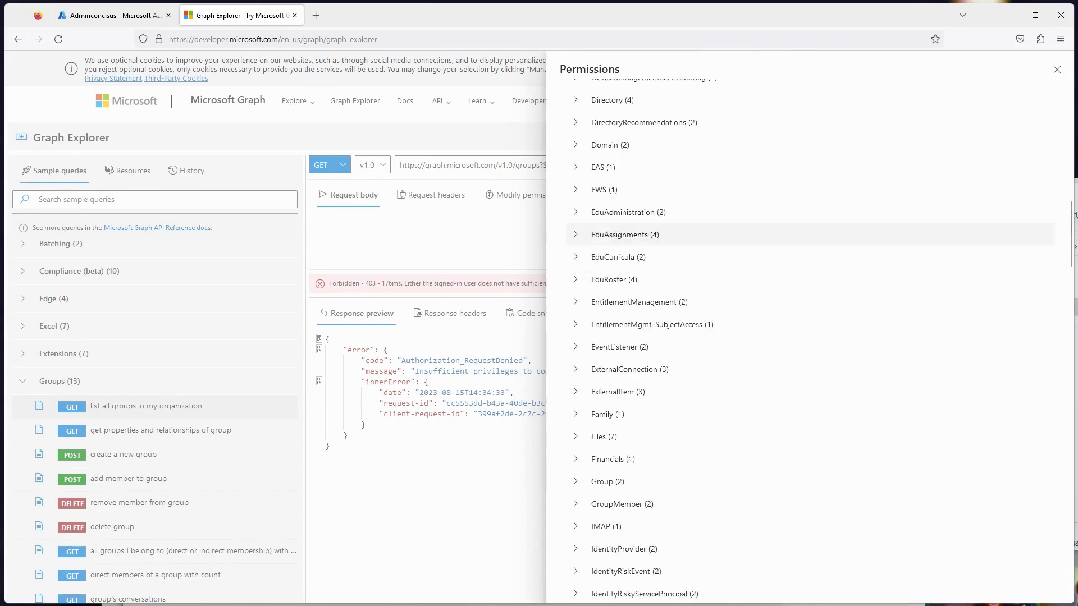
{"action": "left_click", "coordinate": [607, 481]}
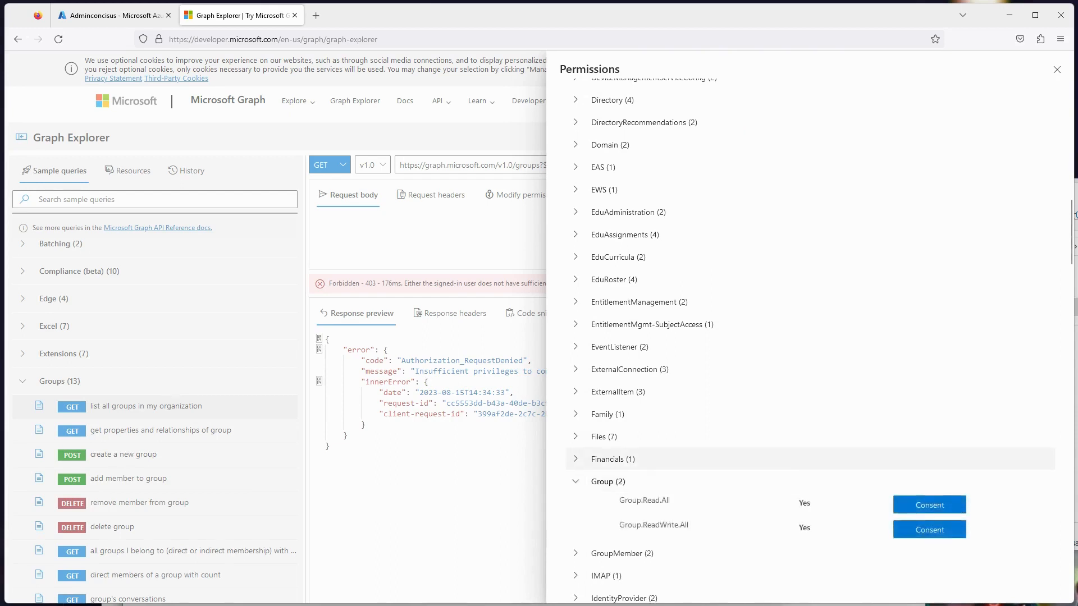
{"action": "scroll", "coordinate": [808, 441], "scroll_direction": "down", "scroll_amount": 2}
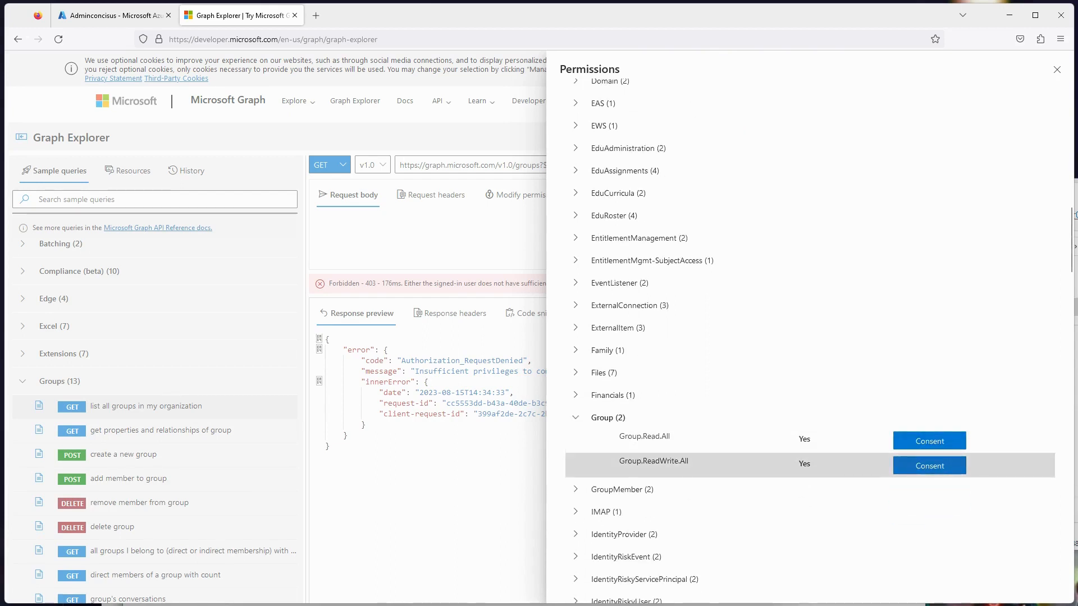
{"action": "left_click", "coordinate": [929, 465]}
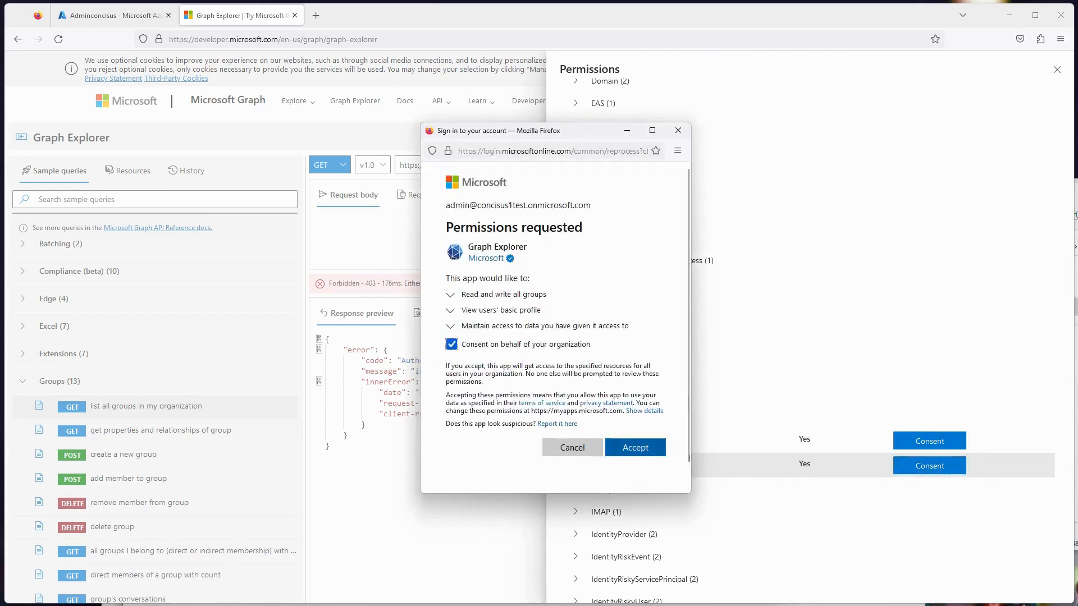
{"action": "left_click", "coordinate": [635, 447]}
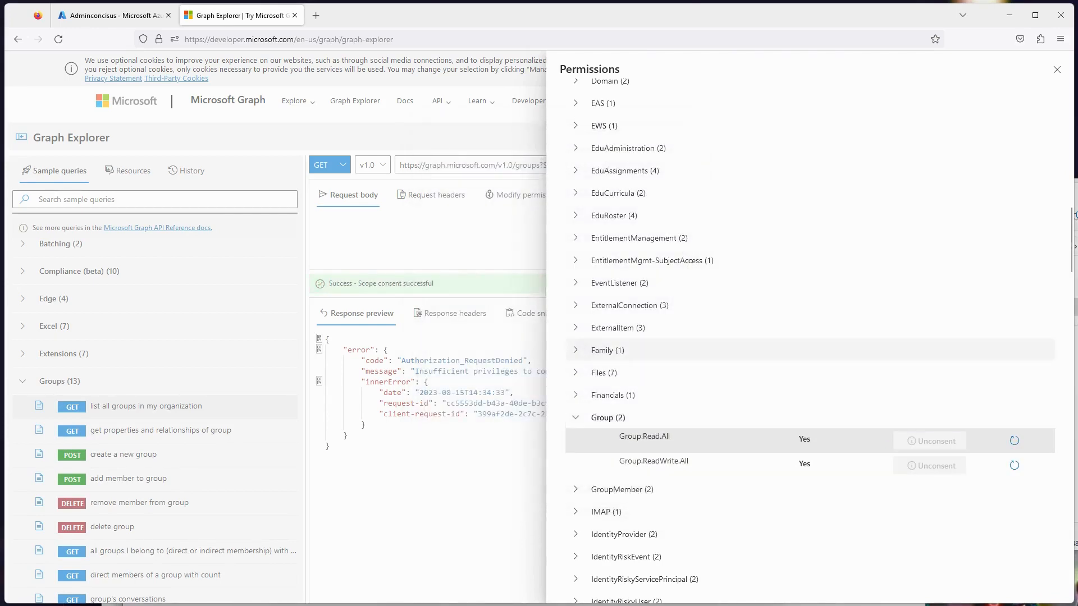
{"action": "left_click", "coordinate": [1056, 70]}
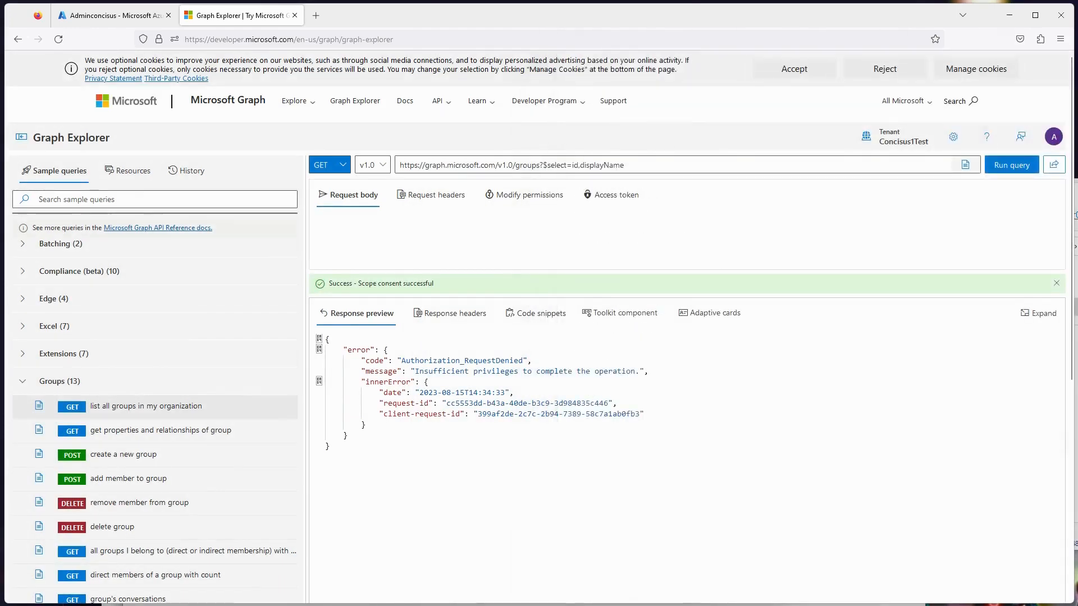
{"action": "left_click", "coordinate": [1011, 165]}
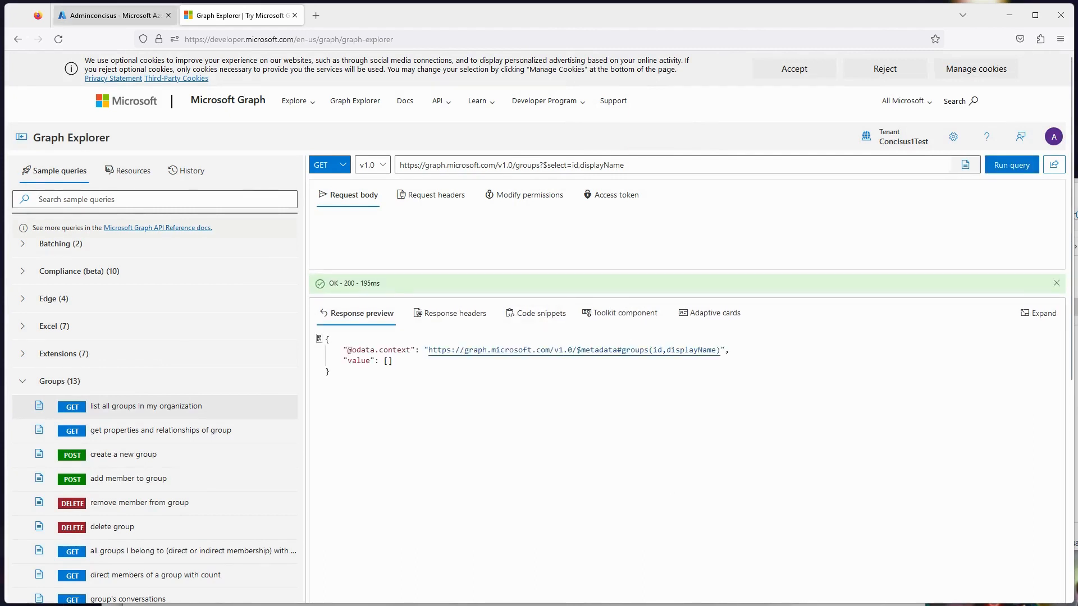
- Switch back to the Azure portal and open the list of all groups in Azure Active Directory
{"action": "left_click", "coordinate": [115, 16]}
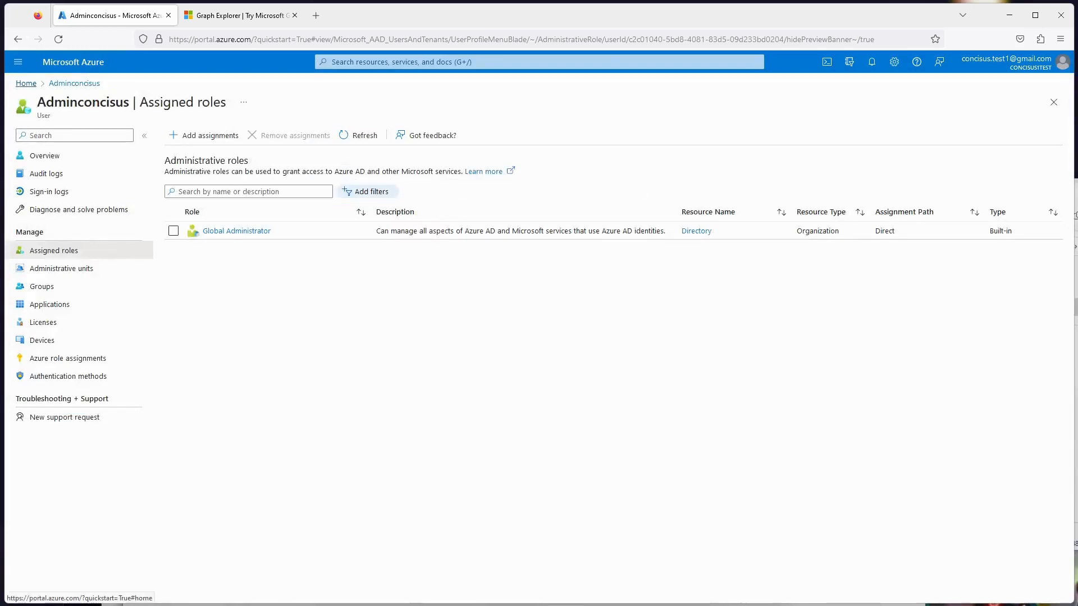
{"action": "left_click", "coordinate": [26, 83]}
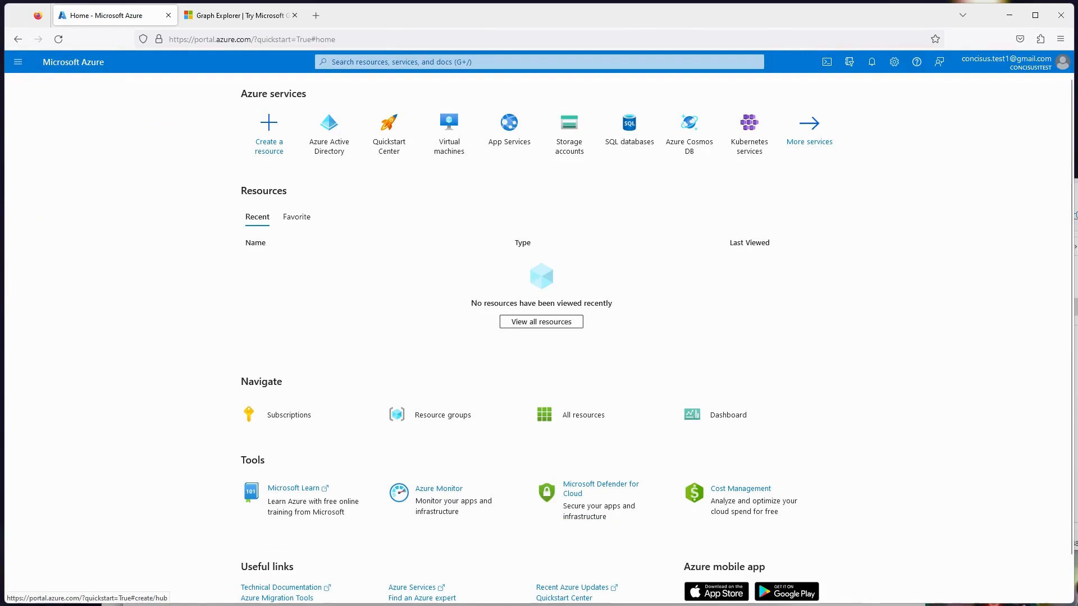
{"action": "left_click", "coordinate": [328, 128]}
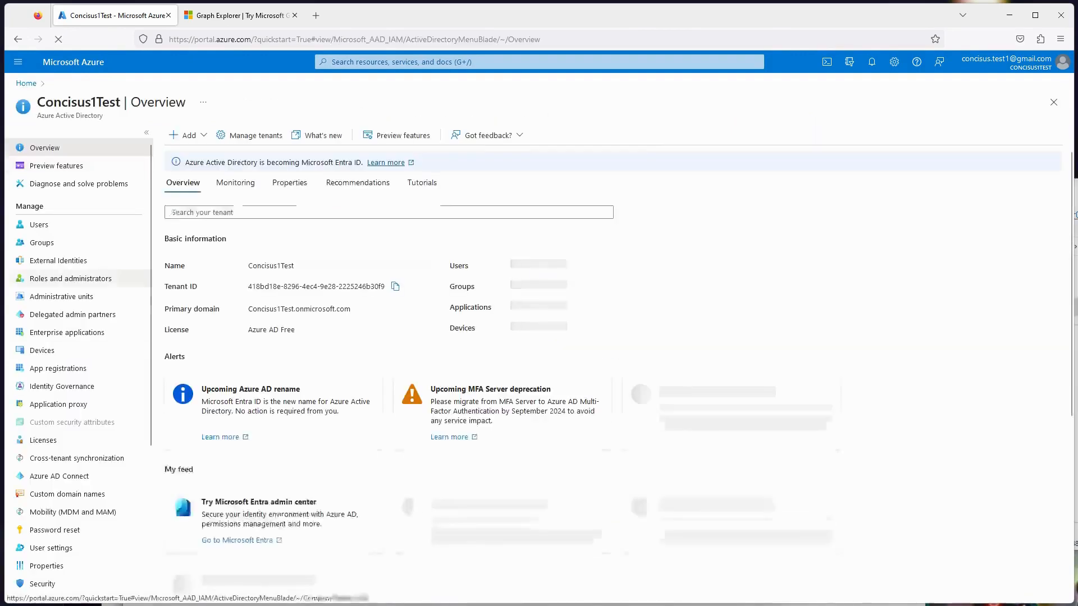
{"action": "left_click", "coordinate": [42, 242]}
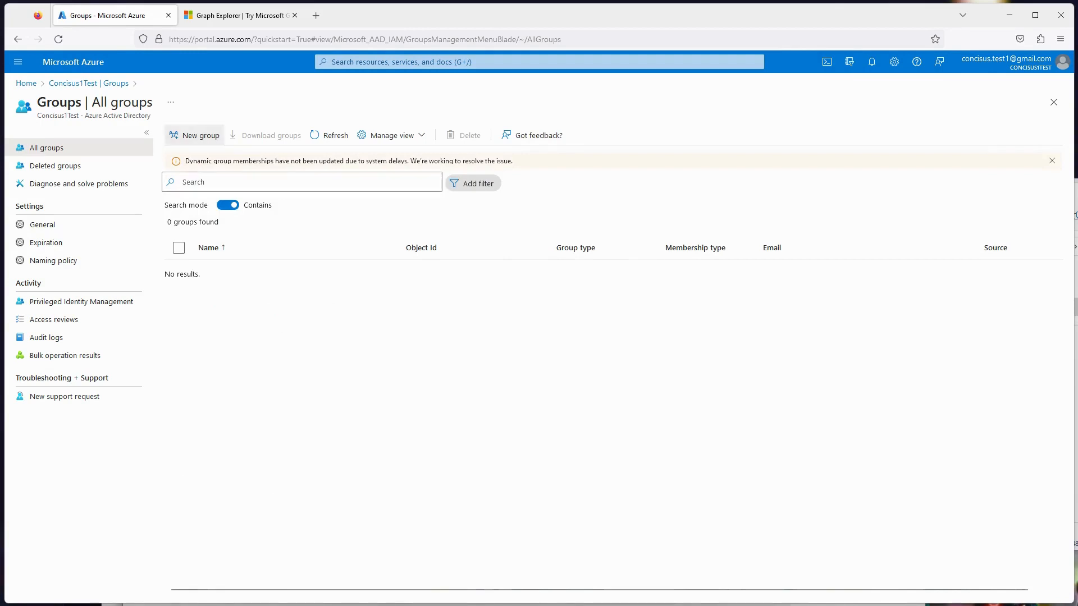
- Create a Security group named TestGrp1 with the description "Test group"
{"action": "left_click", "coordinate": [195, 136]}
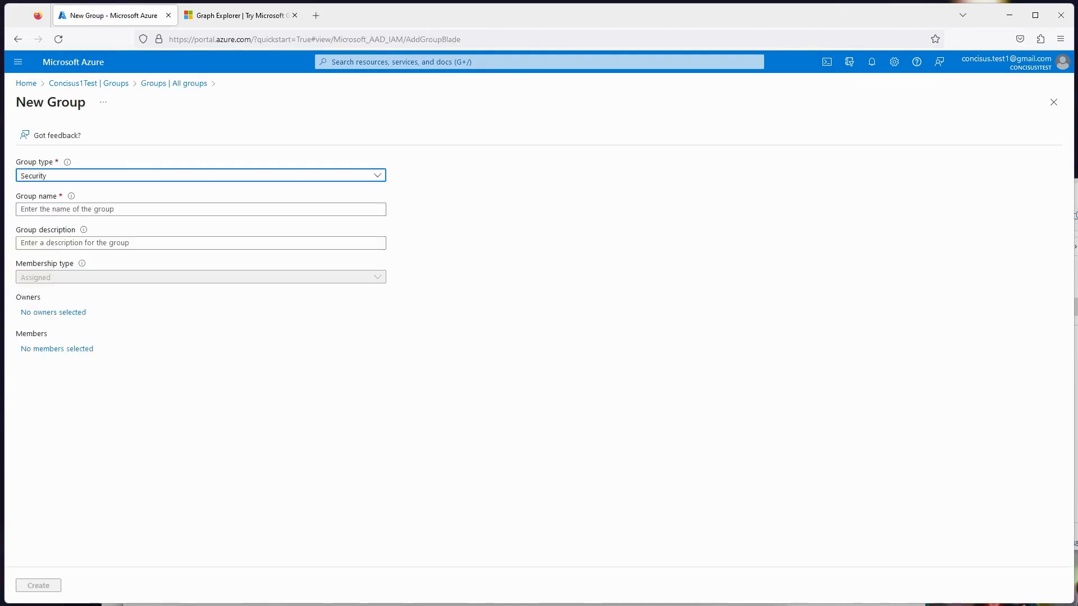
{"action": "left_click", "coordinate": [197, 209]}
{"action": "type", "text": "T"}
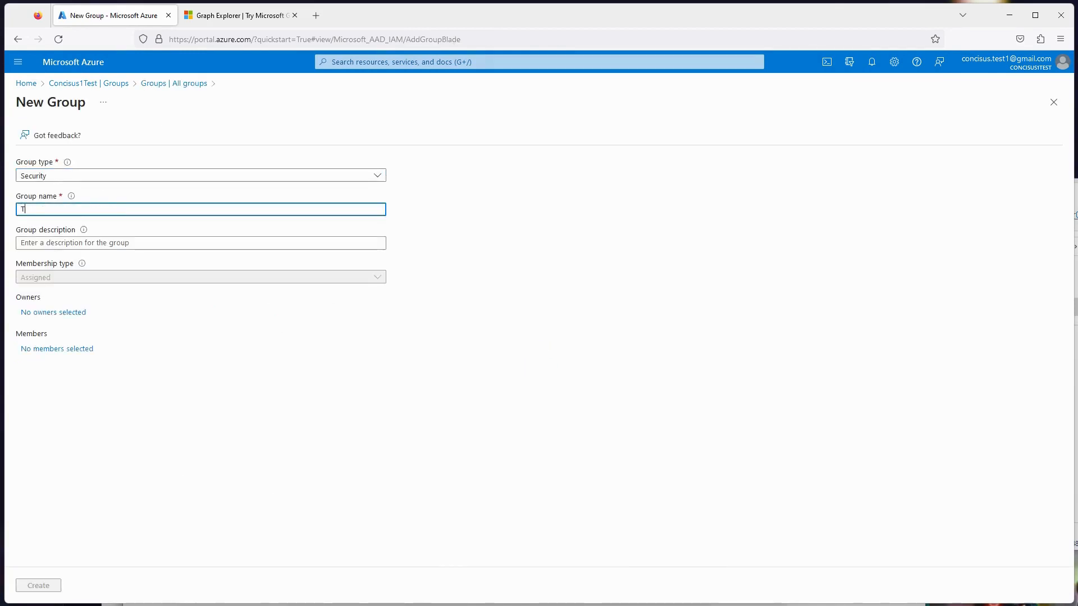
{"action": "type", "text": "estGrp1"}
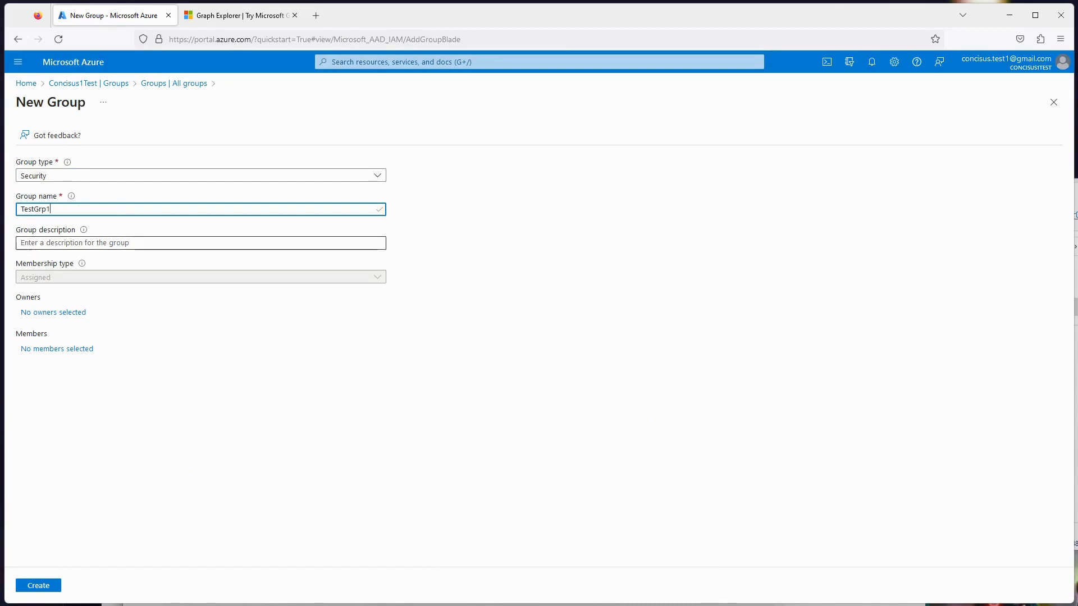
{"action": "left_click", "coordinate": [200, 243]}
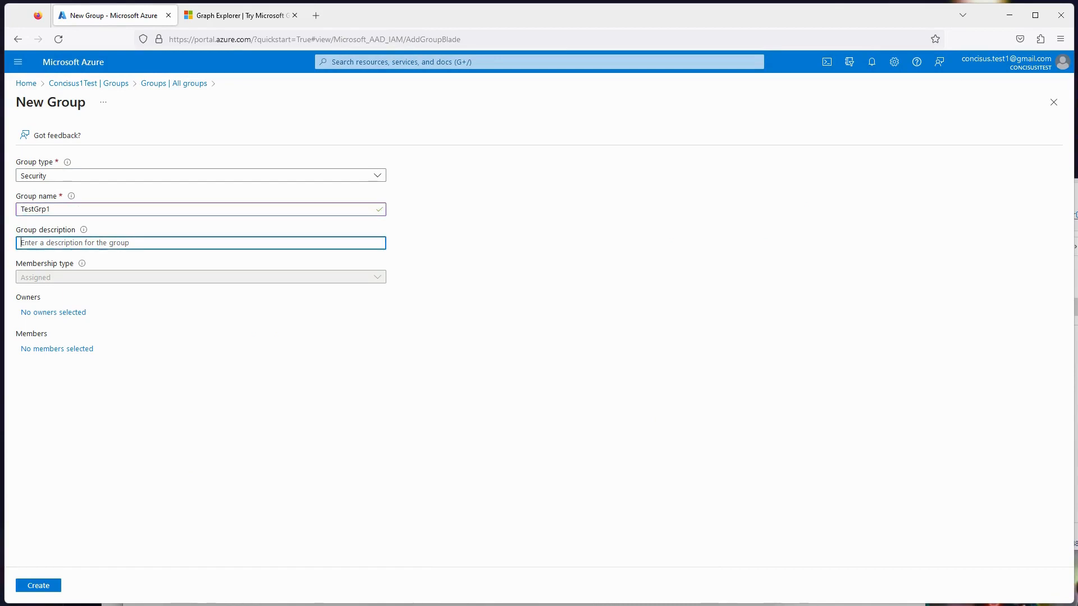
{"action": "type", "text": "Test group"}
{"action": "left_click", "coordinate": [38, 586]}
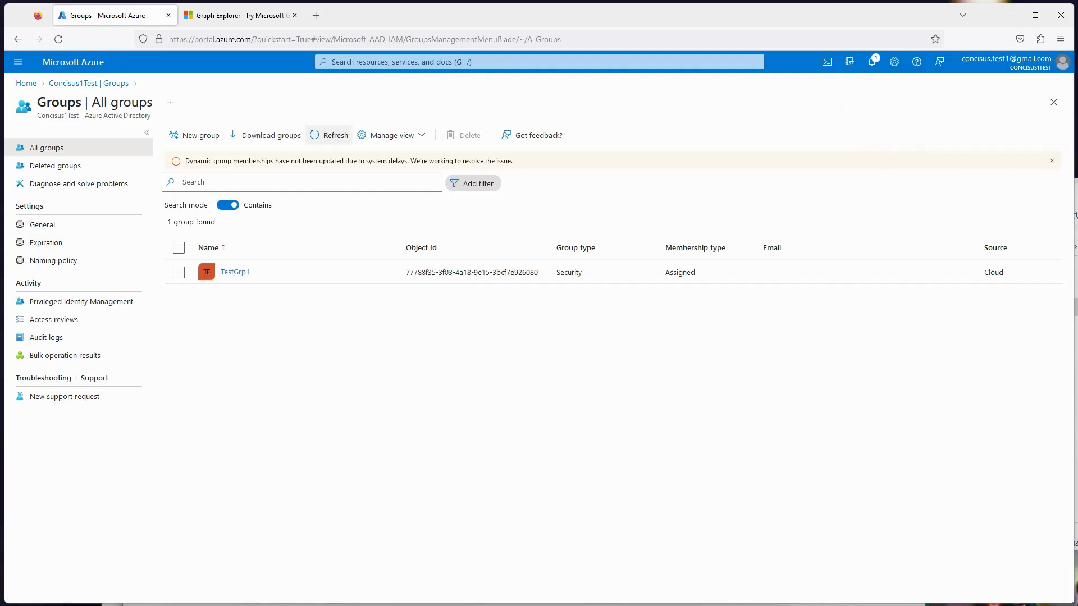
- Add two more Security groups named TestGrp2 and TestGrp3, and rerun the groups query in Graph Explorer
{"action": "left_click", "coordinate": [195, 135]}
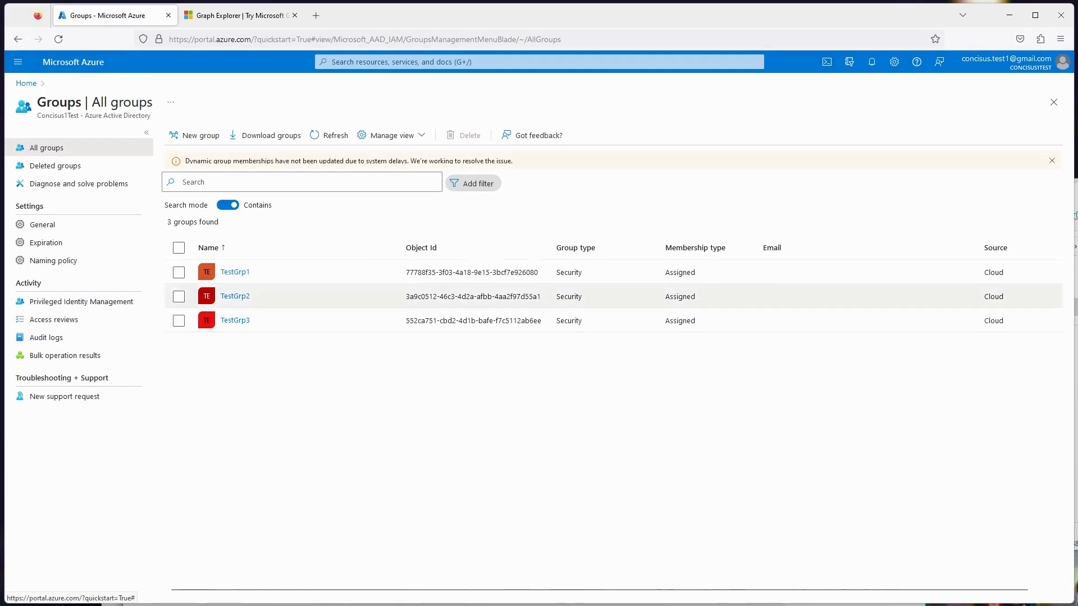
{"action": "left_click", "coordinate": [240, 15]}
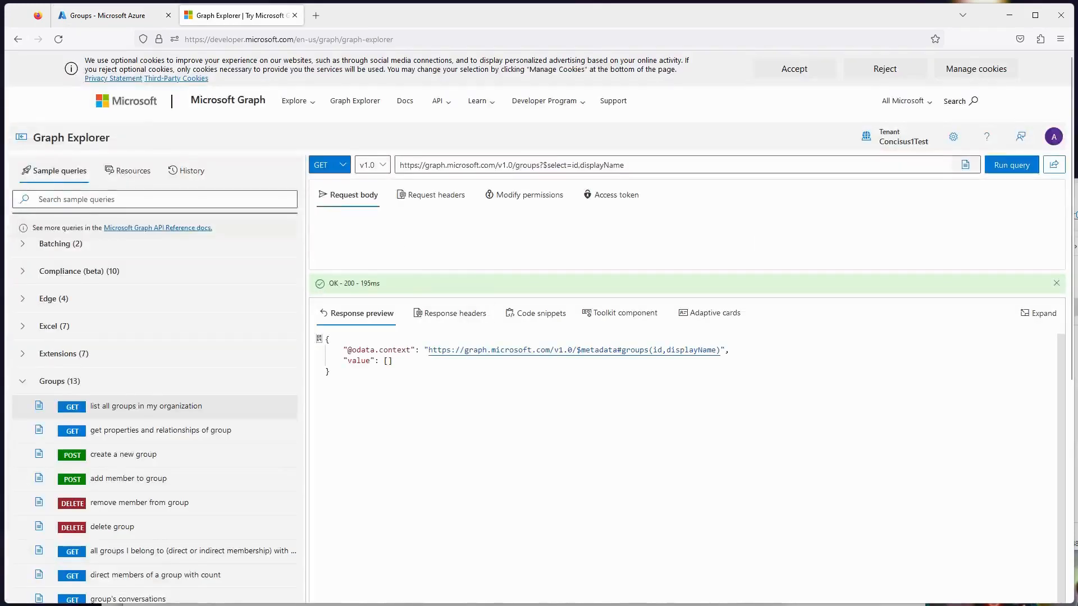
{"action": "left_click", "coordinate": [1011, 165]}
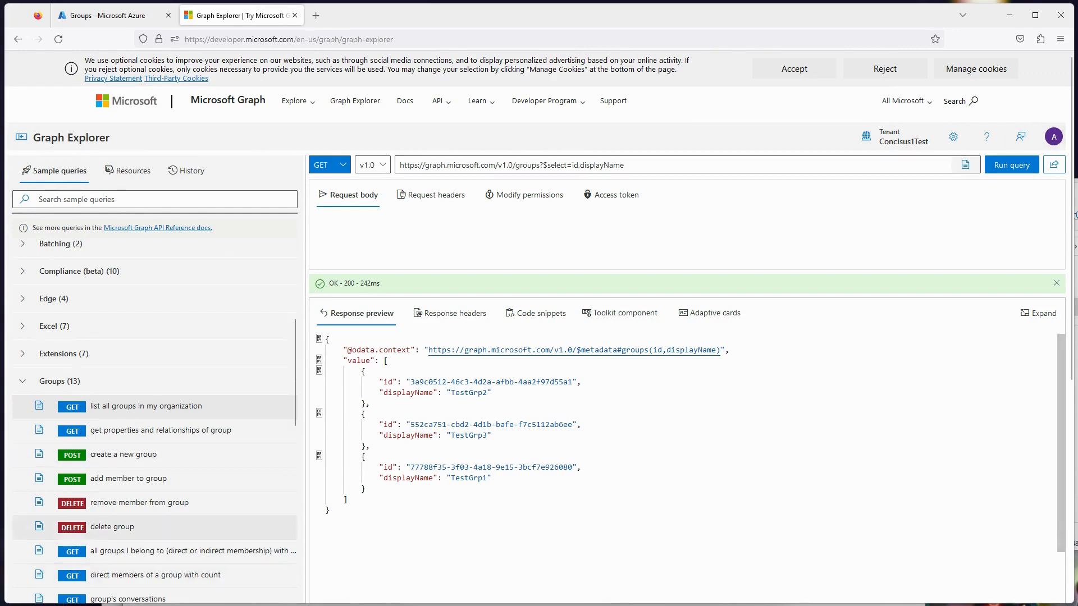
- Collapse the Groups sample queries and expand the Outlook Mail samples
{"action": "left_click", "coordinate": [22, 381]}
{"action": "scroll", "coordinate": [22, 381], "scroll_direction": "up", "scroll_amount": 3}
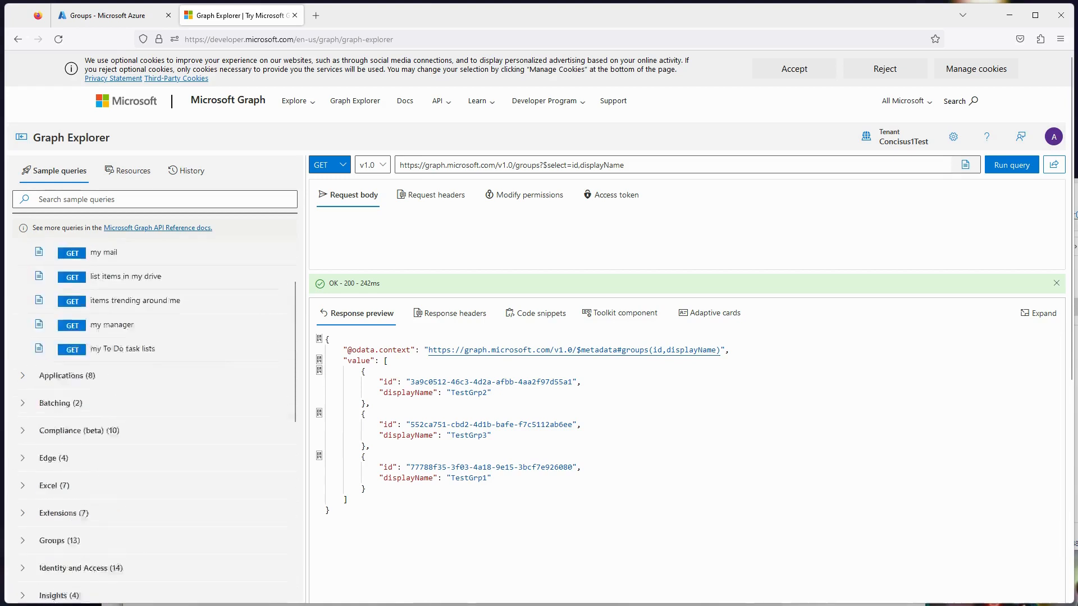
{"action": "scroll", "coordinate": [155, 393], "scroll_direction": "up", "scroll_amount": 2}
{"action": "scroll", "coordinate": [155, 393], "scroll_direction": "down", "scroll_amount": 4}
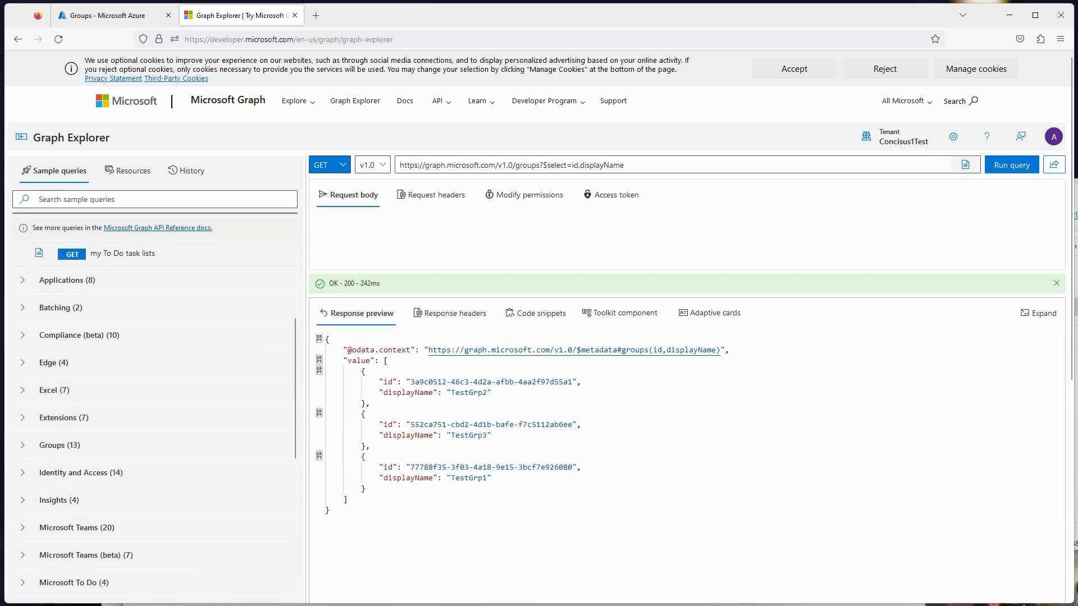
{"action": "scroll", "coordinate": [154, 393], "scroll_direction": "down", "scroll_amount": 5}
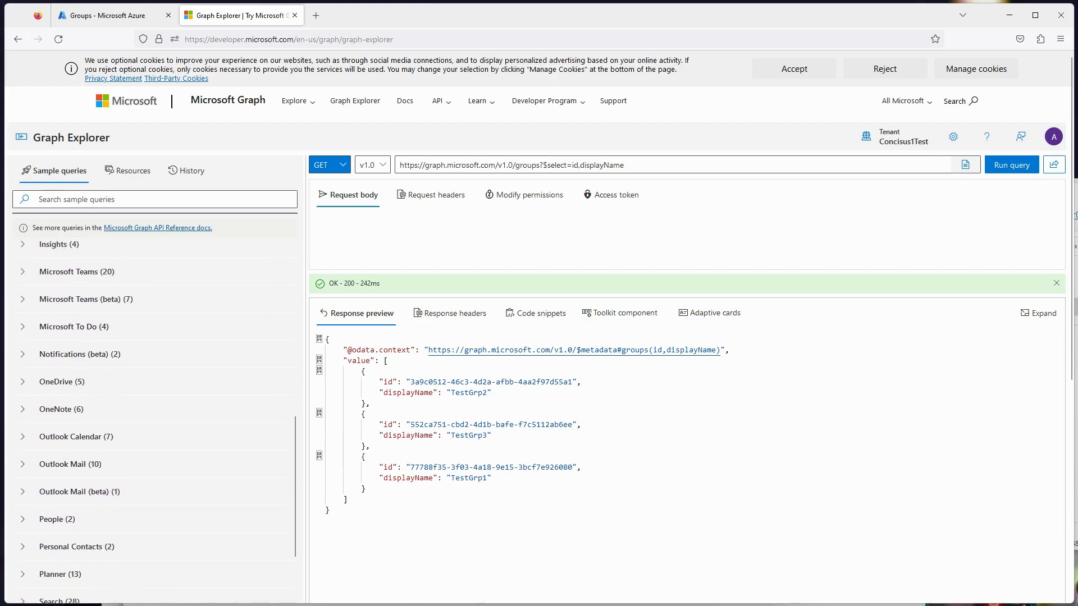
{"action": "left_click", "coordinate": [22, 464]}
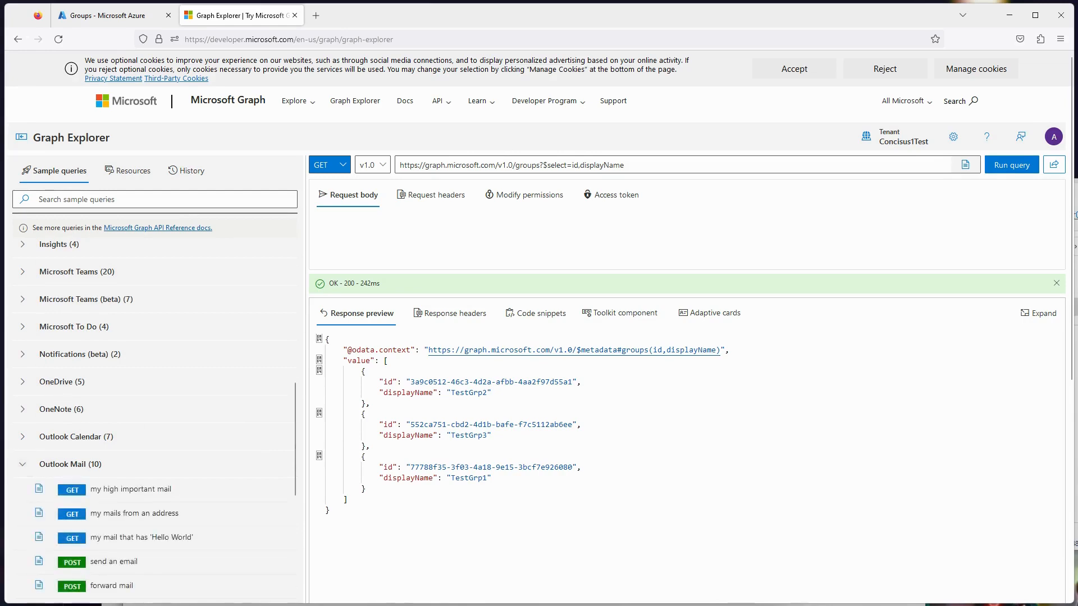